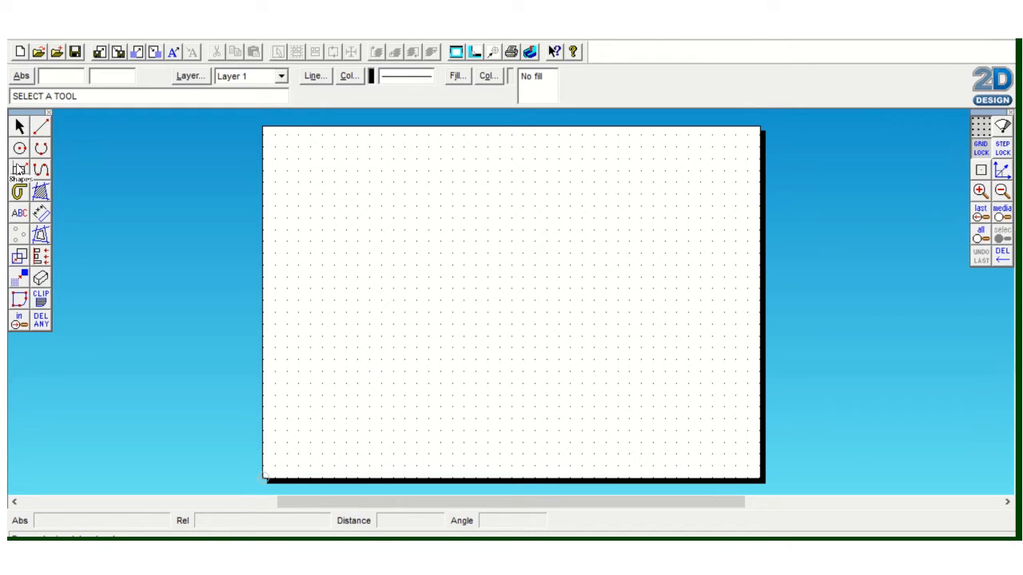
Step: Draw a rectangle 170 mm wide and 30 mm high on the sheet, snapping its first corner to the grid
click(22, 171)
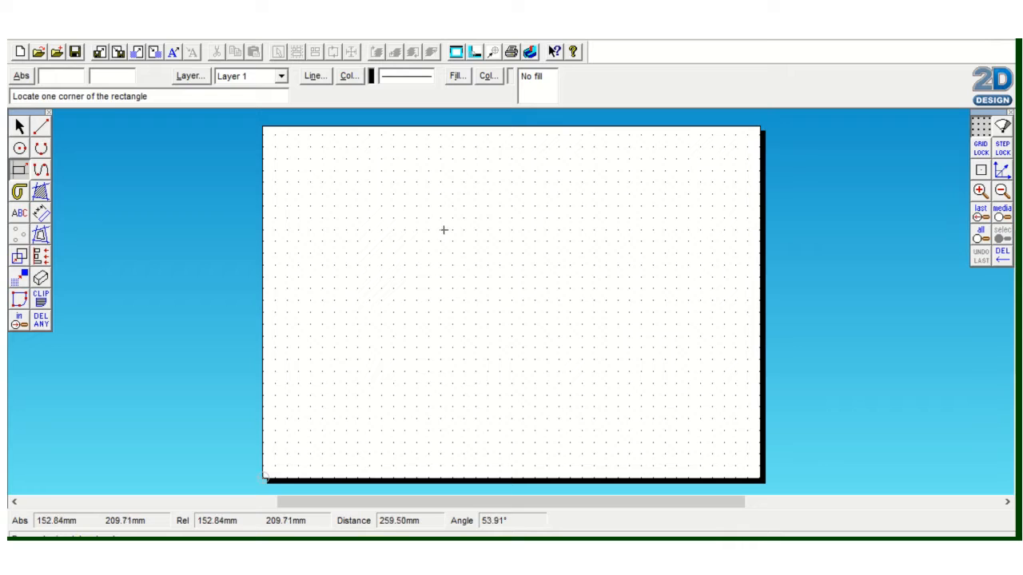
click(983, 155)
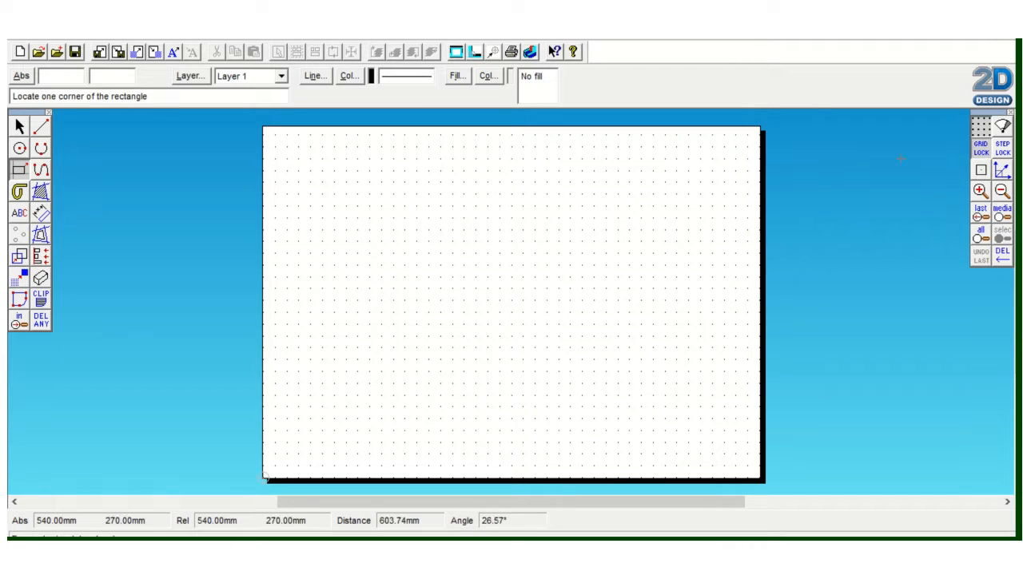
click(369, 278)
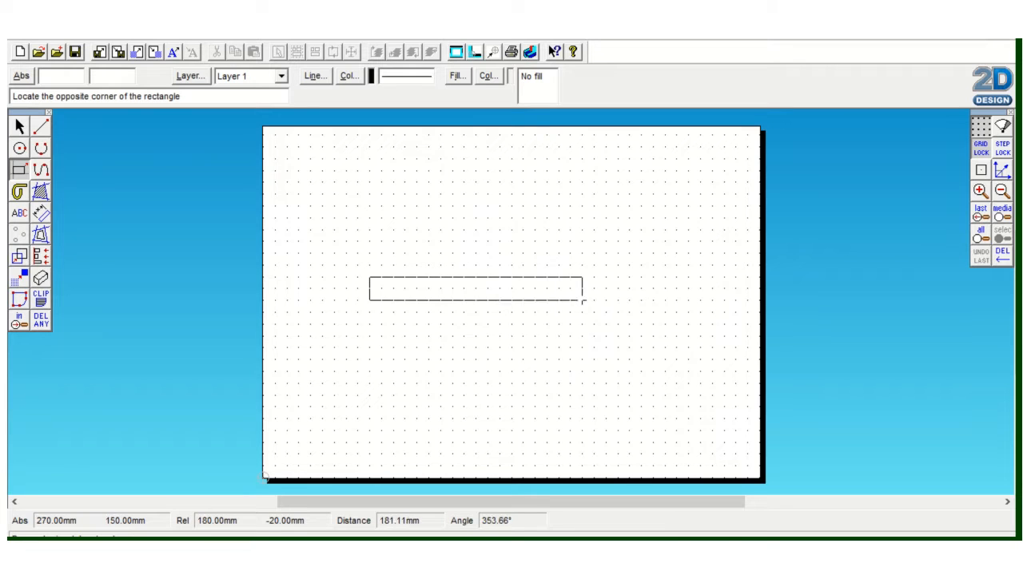
click(21, 79)
click(50, 77)
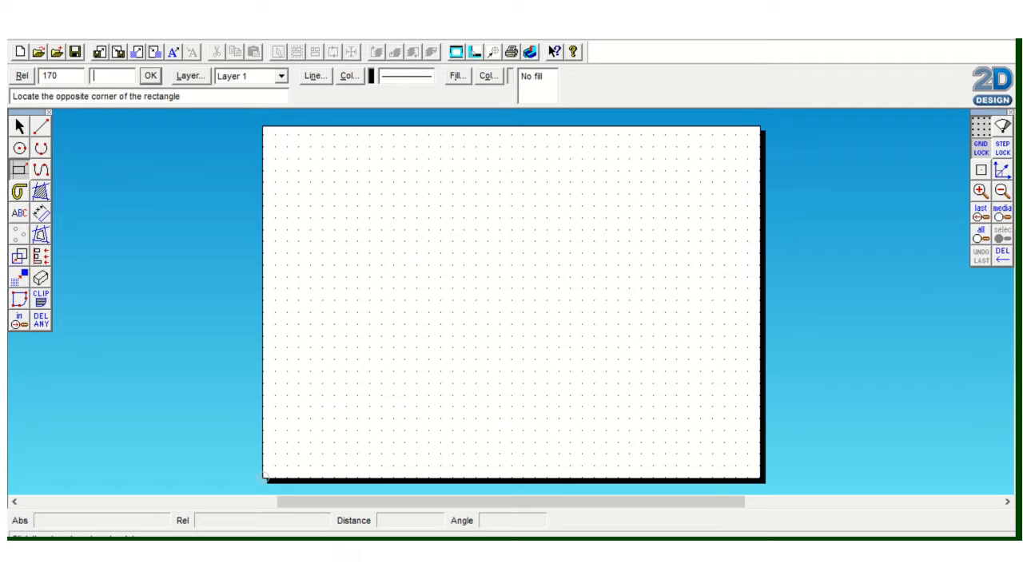
click(151, 76)
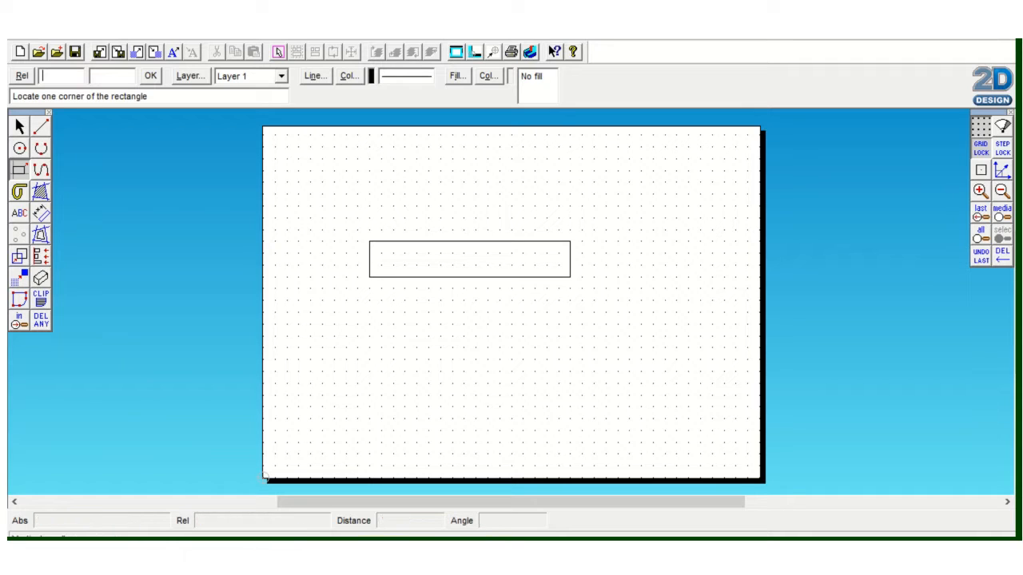
Step: Round both corners at the rectangle's right end with 15 mm fillets
click(981, 196)
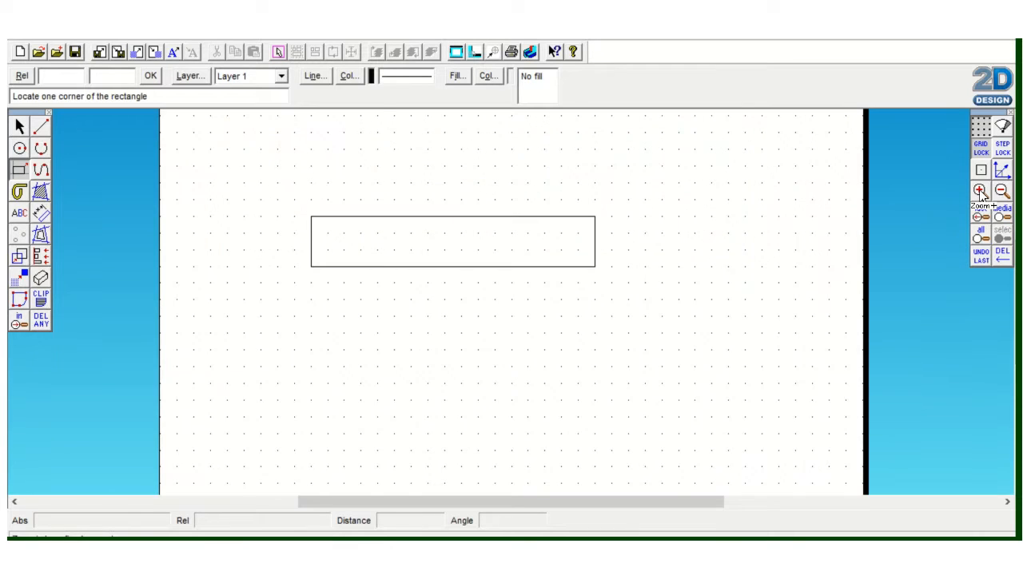
click(981, 196)
click(982, 195)
click(982, 196)
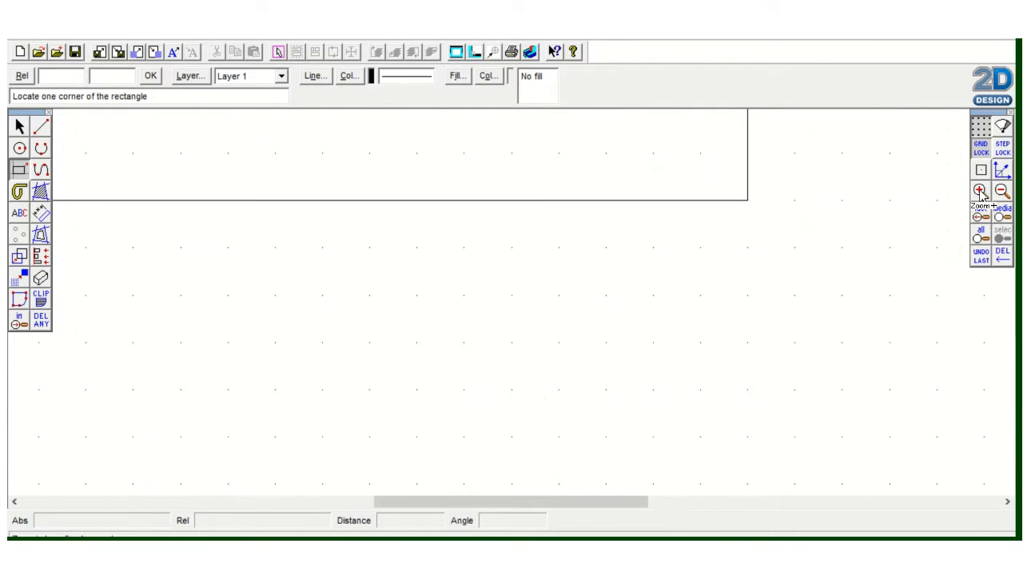
scroll(511, 302, up, 3)
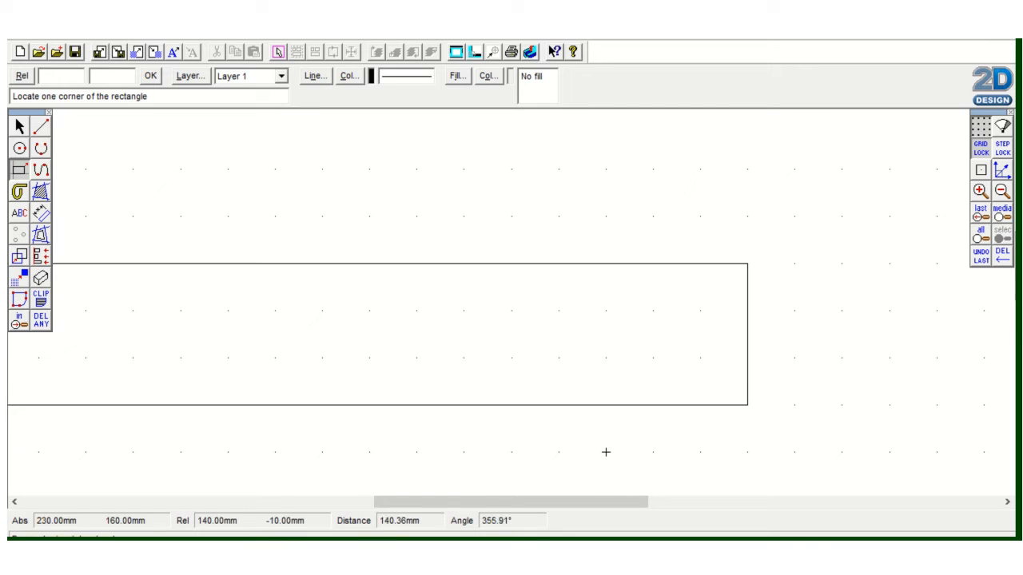
drag(601, 503, 546, 503)
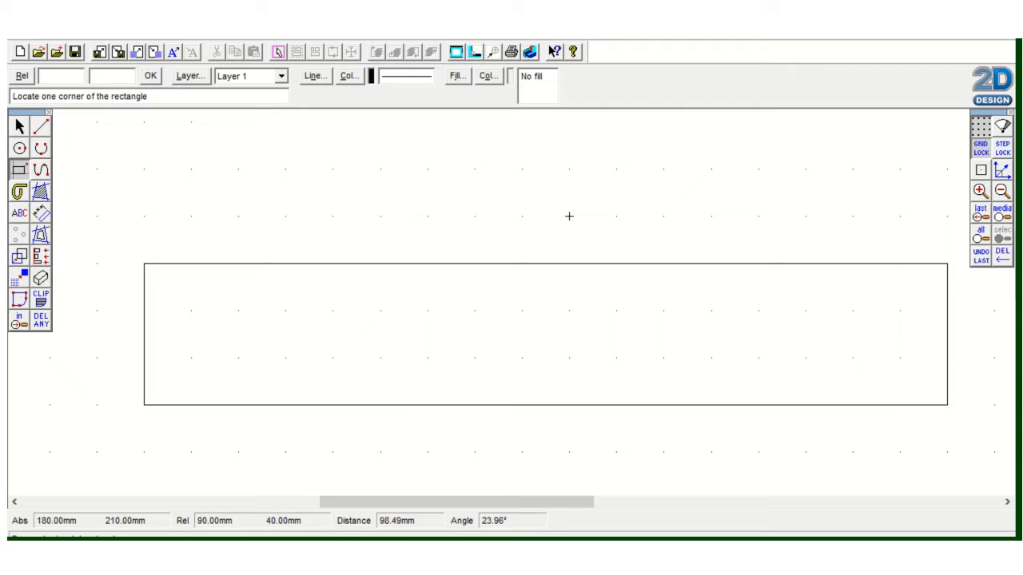
click(41, 150)
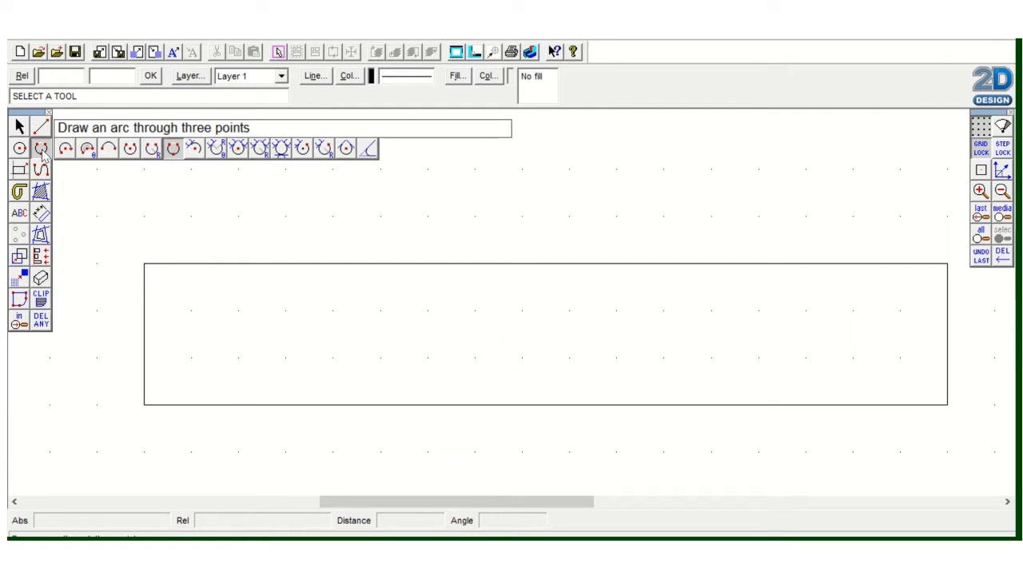
click(367, 150)
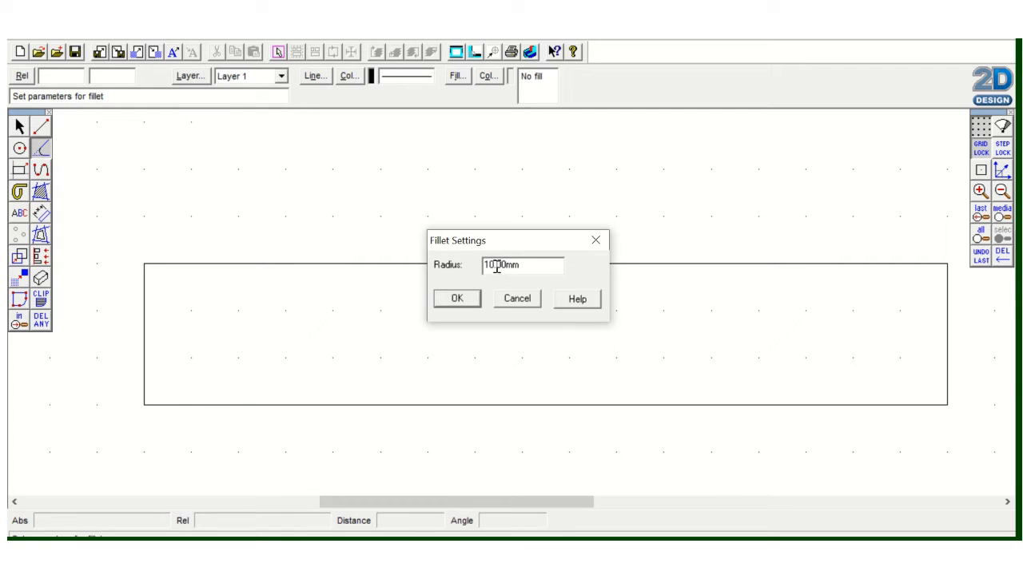
drag(494, 267, 480, 265)
text(15)
click(462, 300)
click(891, 265)
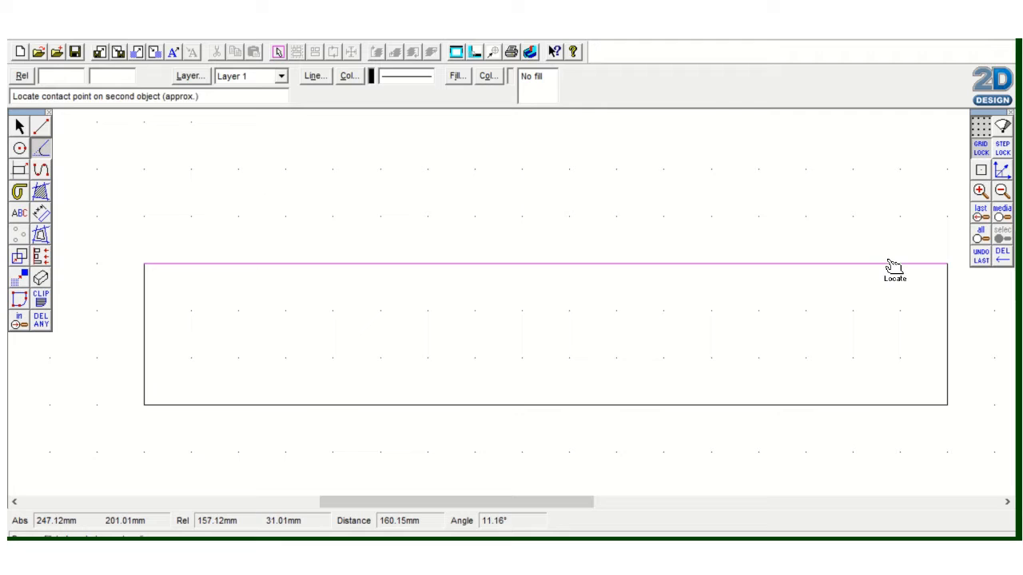
click(948, 310)
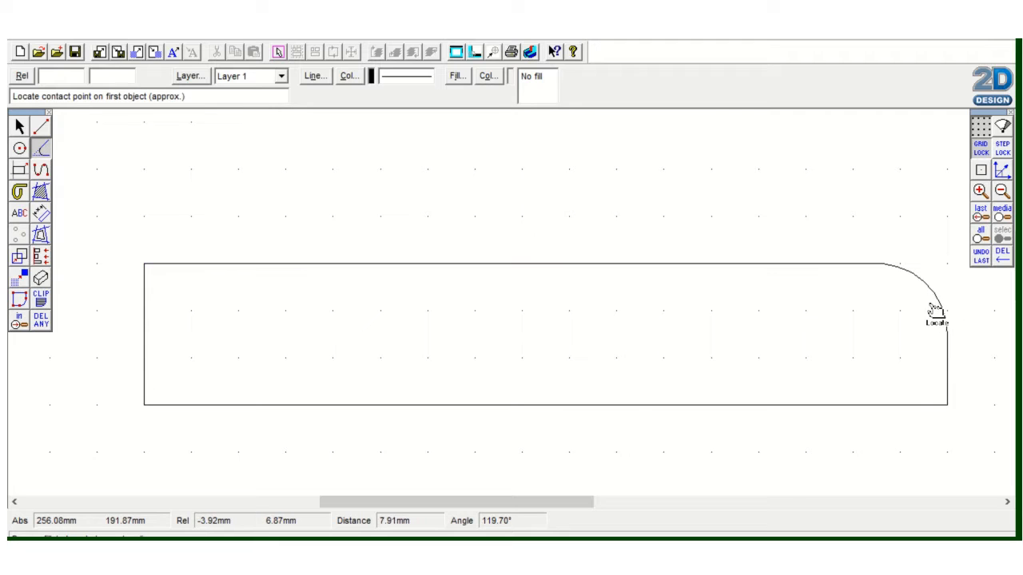
click(948, 364)
click(915, 406)
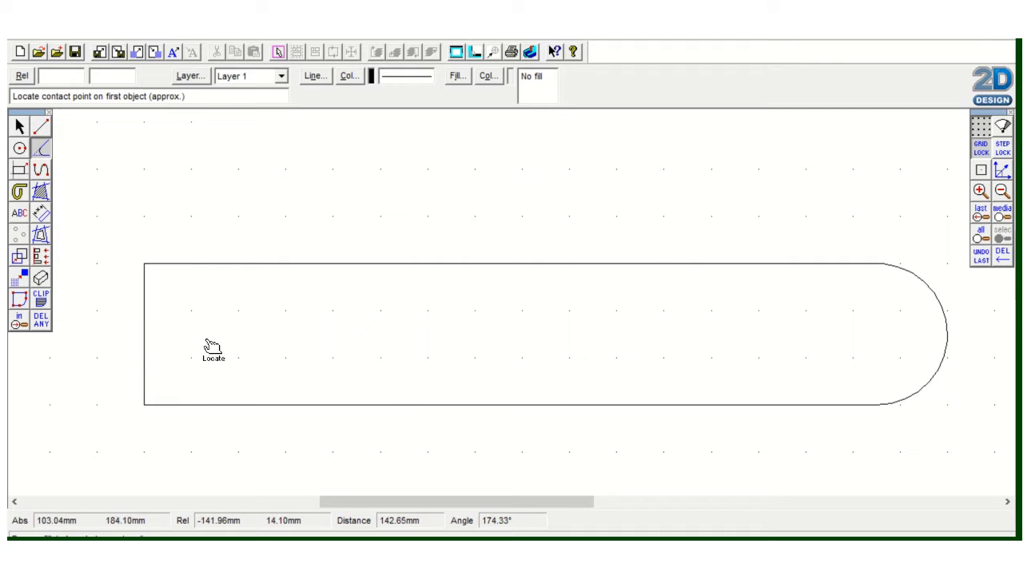
Step: Try ten open contours at 1 mm spacing on the outer side of the rectangle's left edge, and undo them
click(980, 190)
click(980, 190)
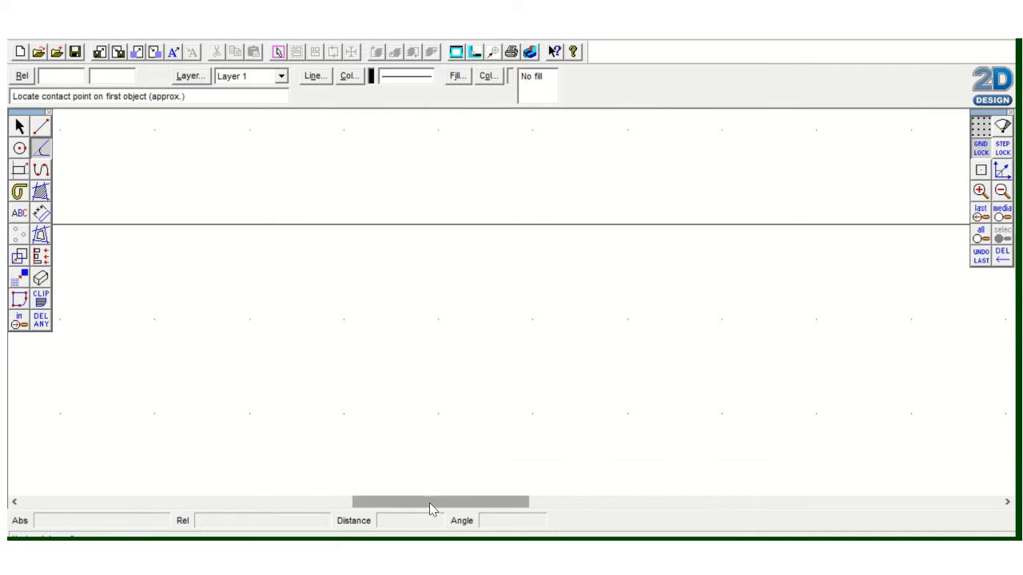
drag(429, 504, 346, 503)
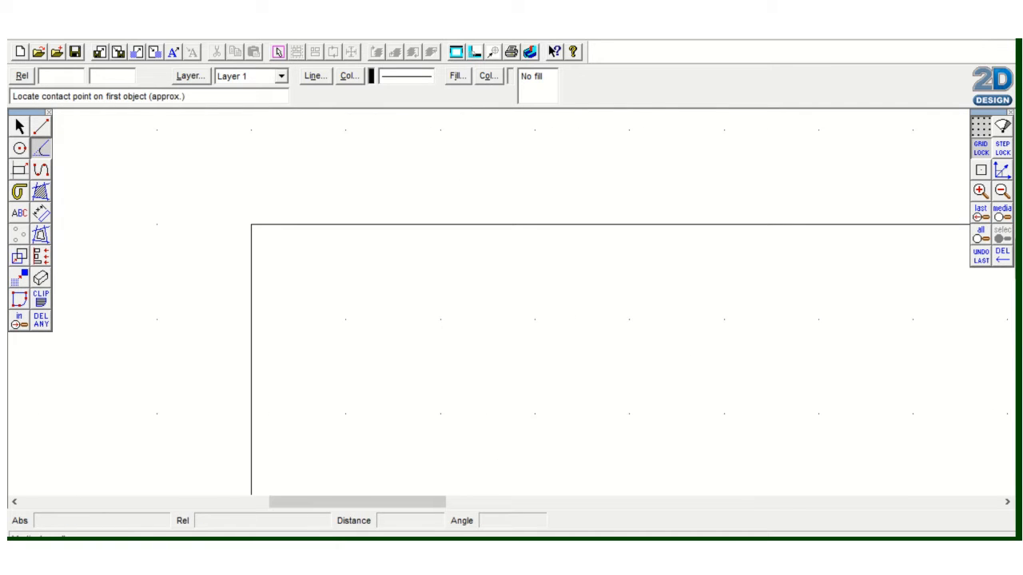
mouse_move(1020, 302)
mouse_down()
mouse_move(1020, 325)
mouse_move(1020, 314)
mouse_up()
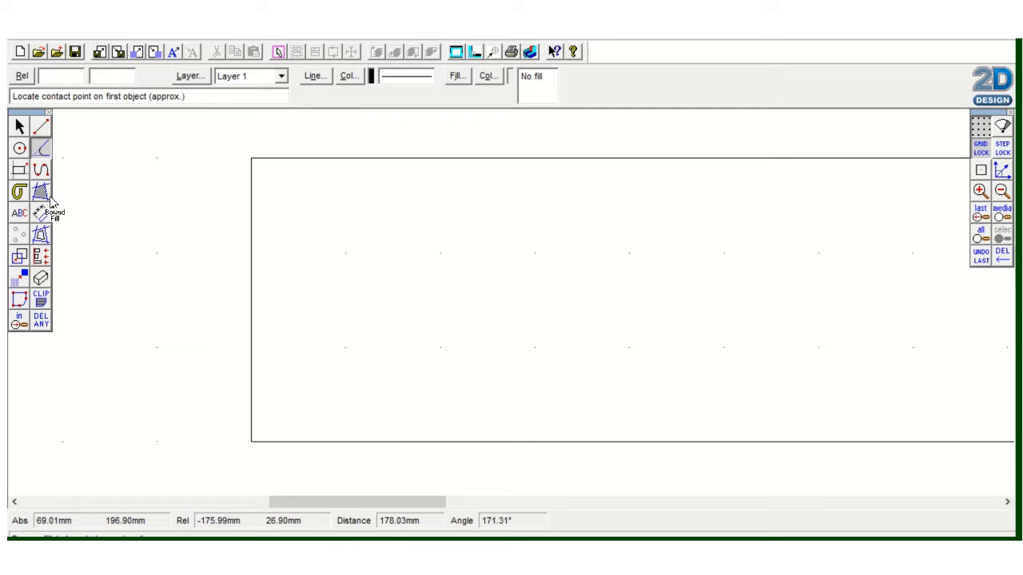
click(42, 237)
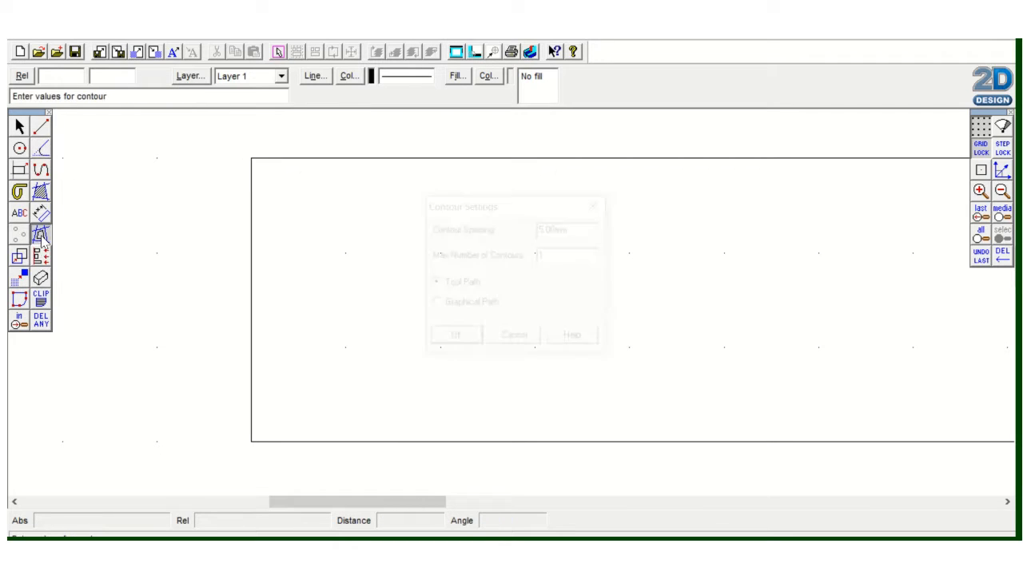
click(534, 346)
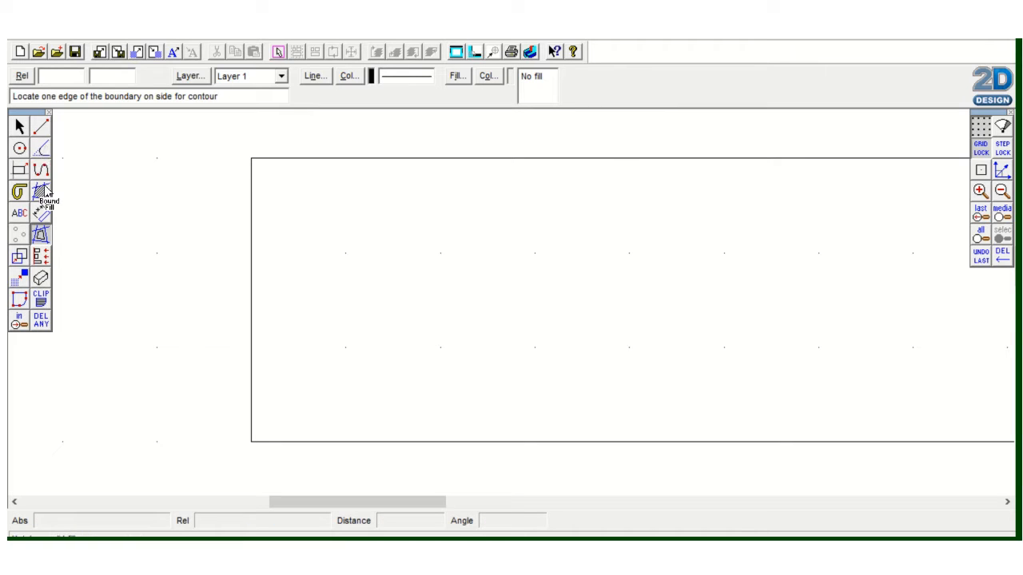
click(41, 238)
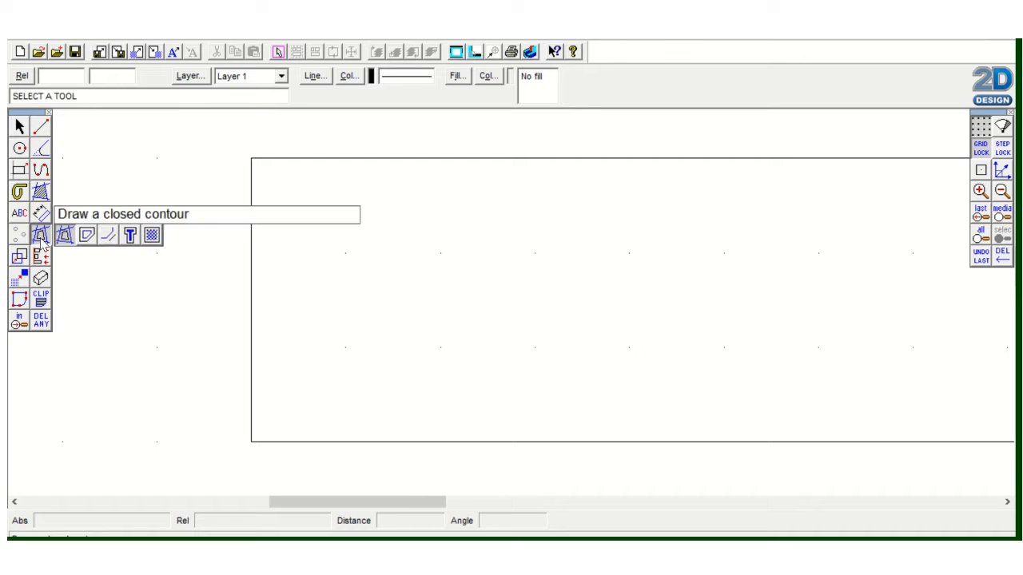
click(111, 240)
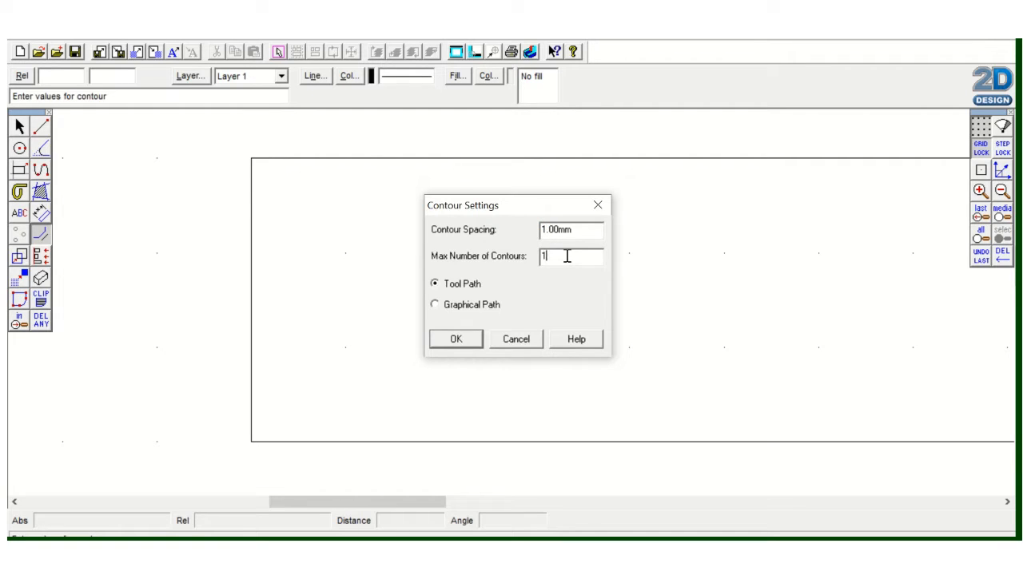
click(456, 339)
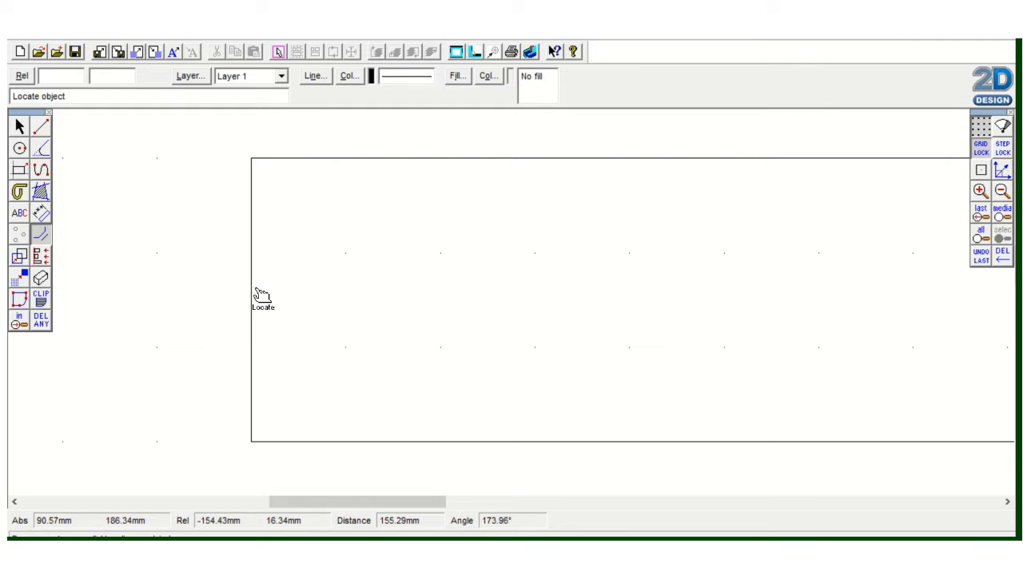
click(243, 287)
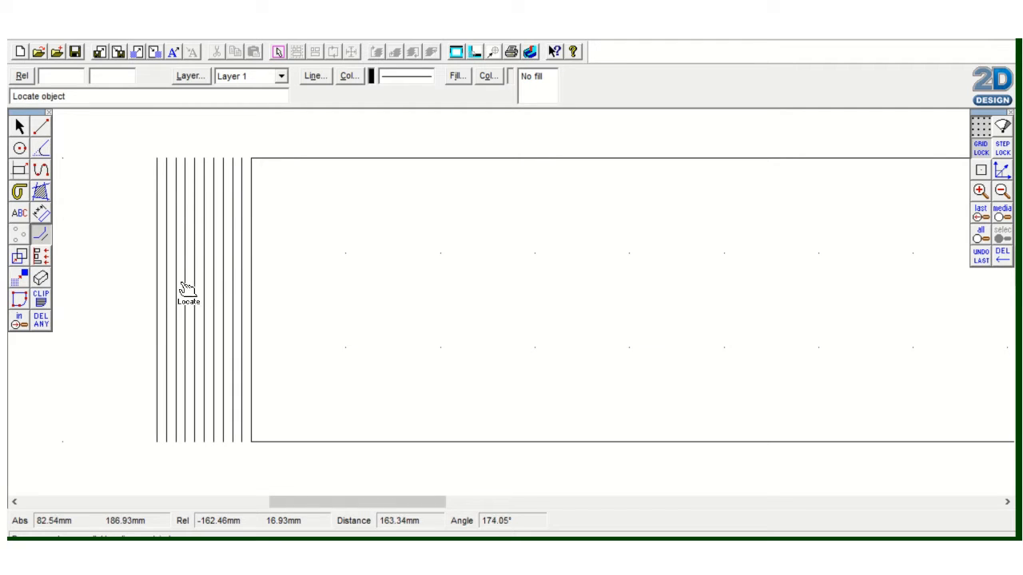
click(981, 257)
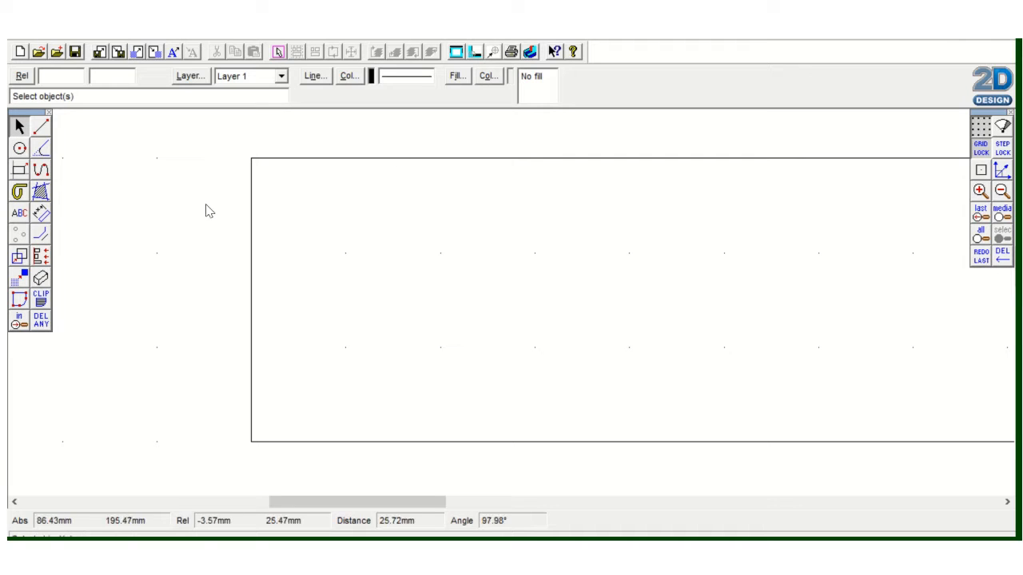
Step: Draw ten open contours at 1 mm spacing from the left edge towards the inside of the rectangle
click(40, 233)
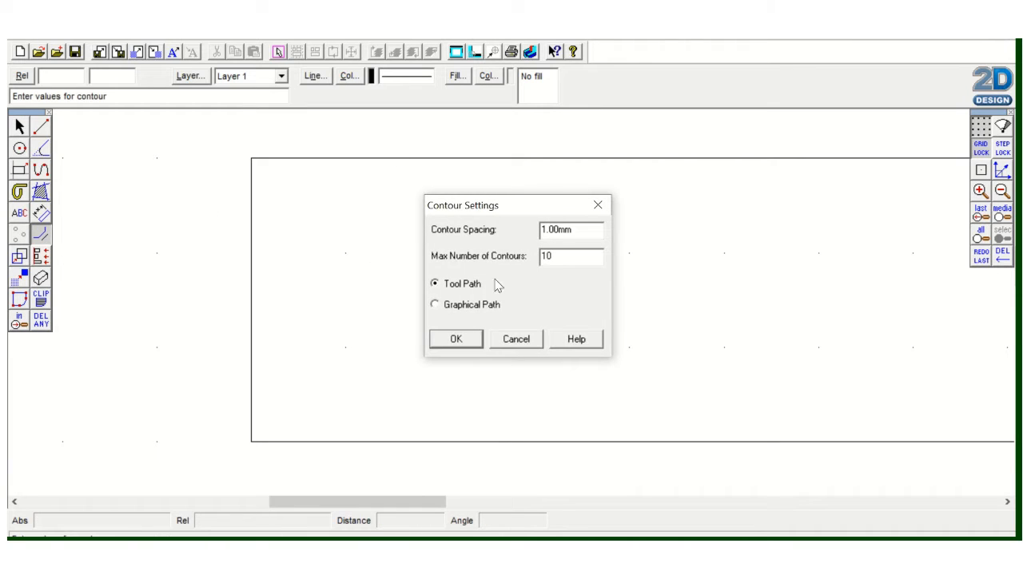
click(456, 340)
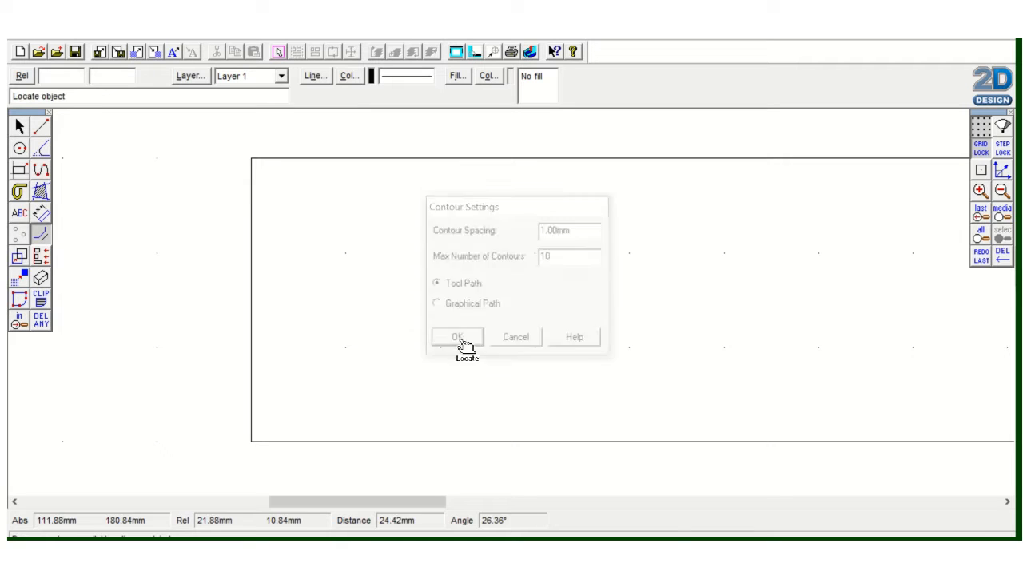
click(260, 298)
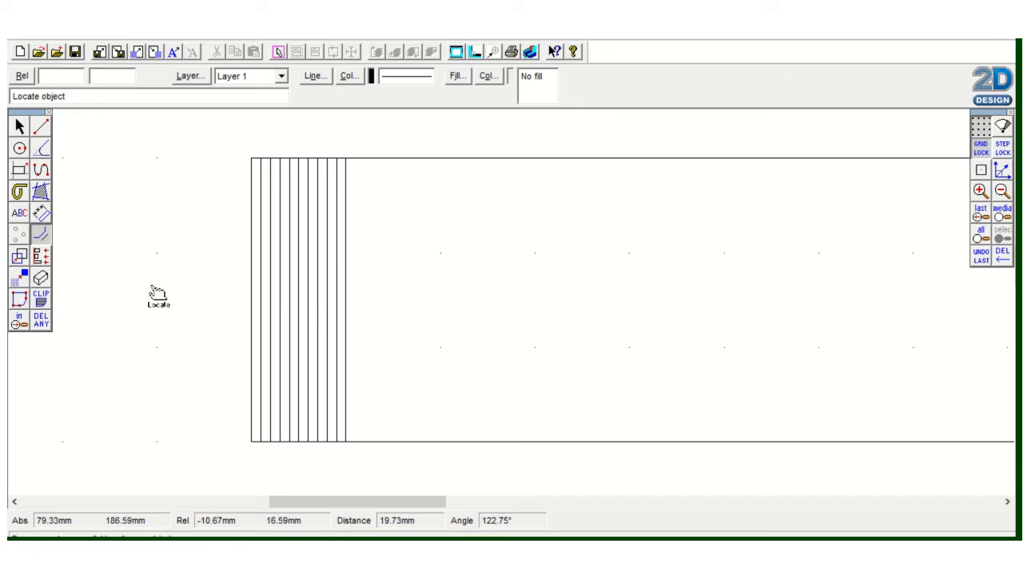
Step: Add a single open contour 2 mm inside the rectangle's upper edge and another 2 mm inside its lower edge
click(41, 234)
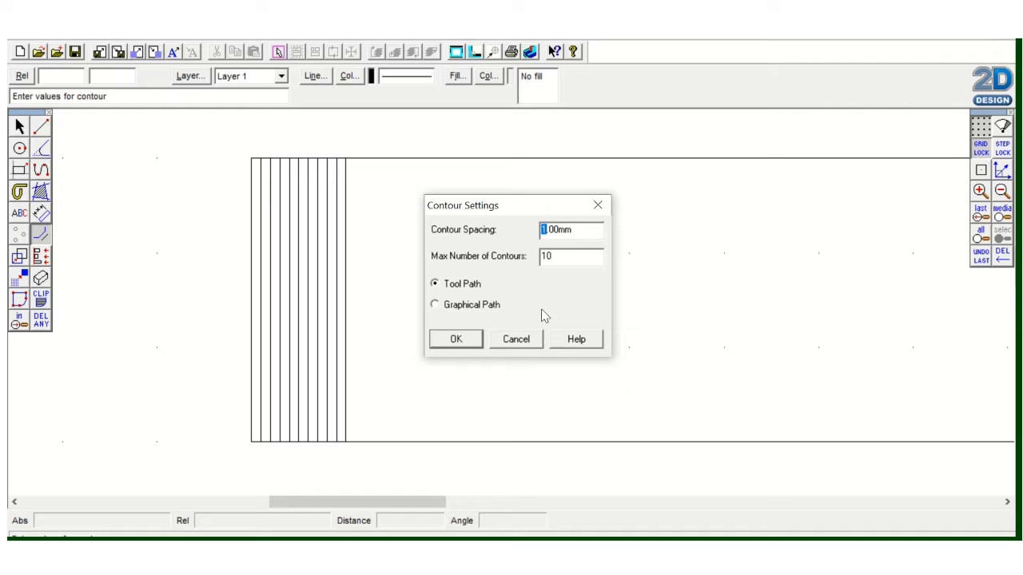
key(Tab)
text(1)
click(456, 340)
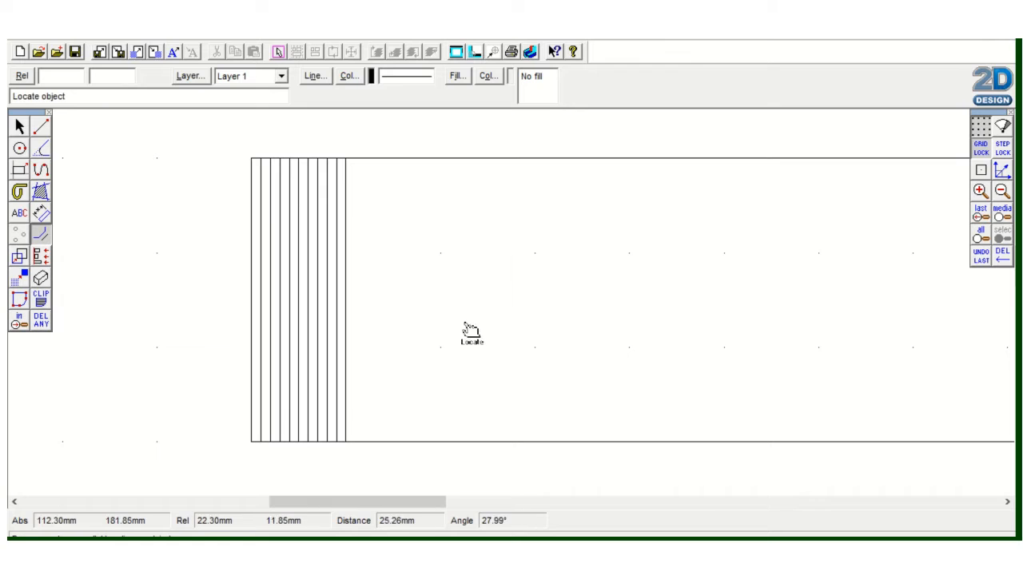
click(493, 175)
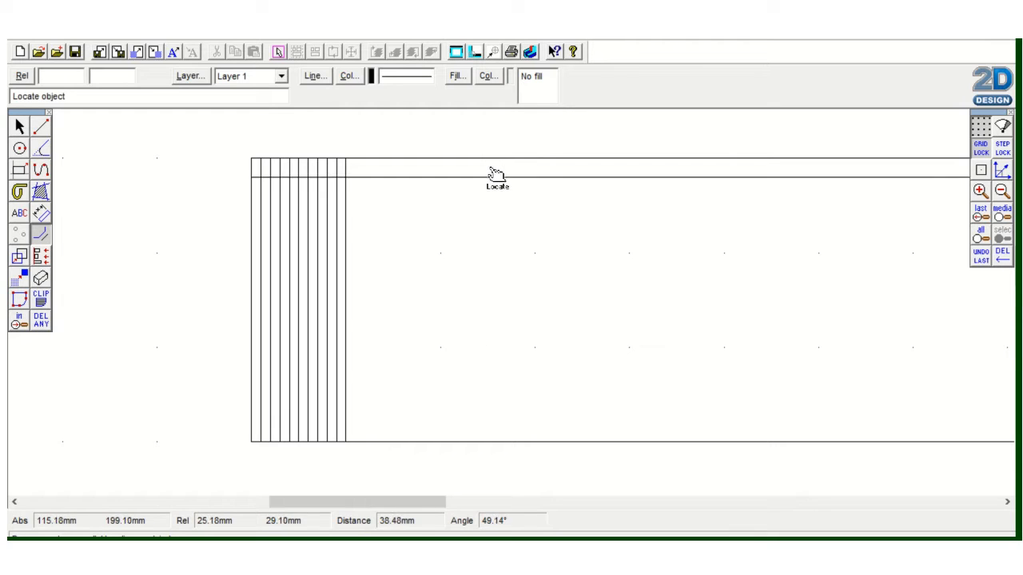
click(527, 438)
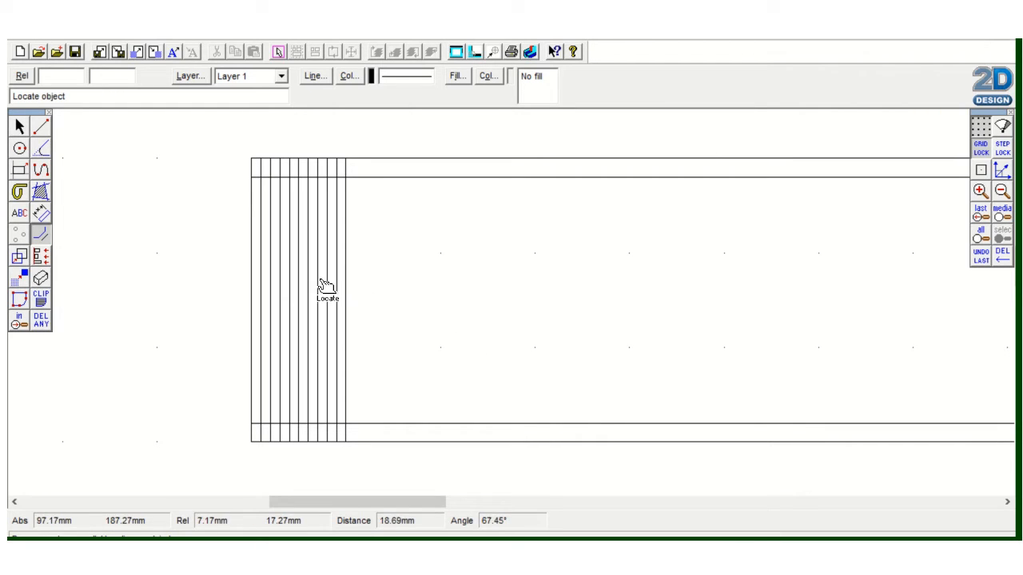
Step: Delete the middle part of each 1 mm line between the two 2 mm guide lines, except on the fifth and tenth lines
click(44, 331)
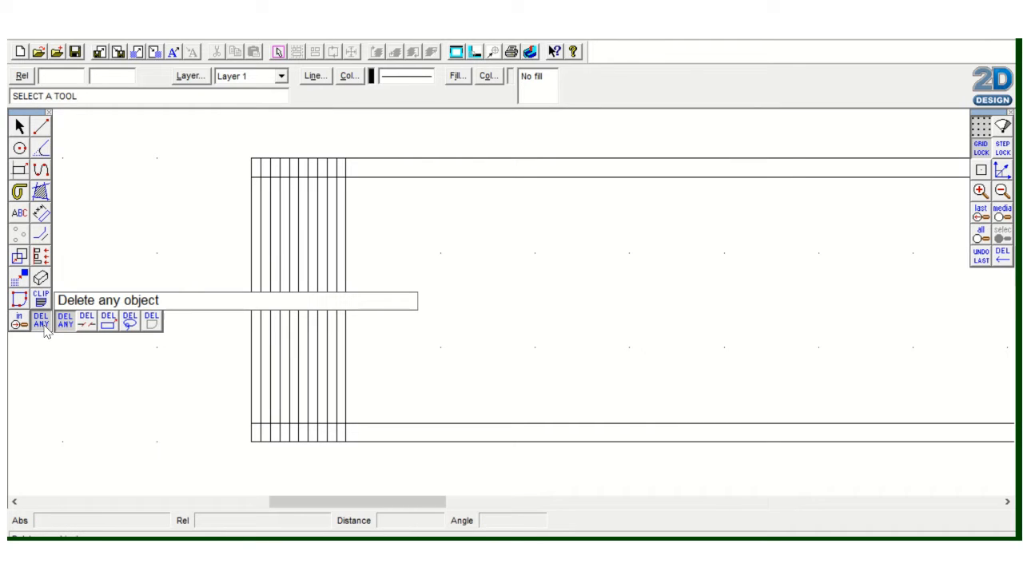
click(88, 320)
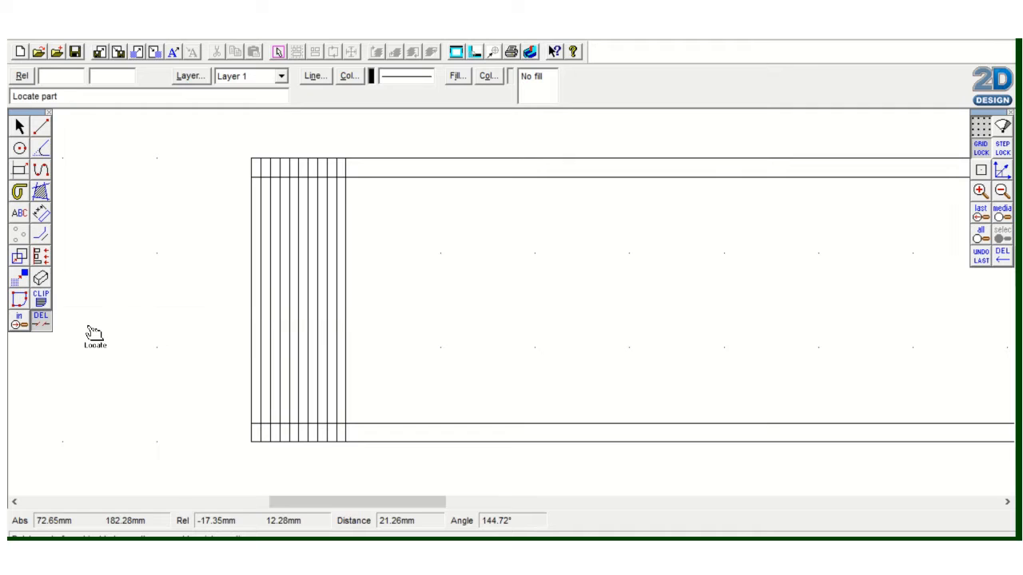
click(261, 240)
click(270, 247)
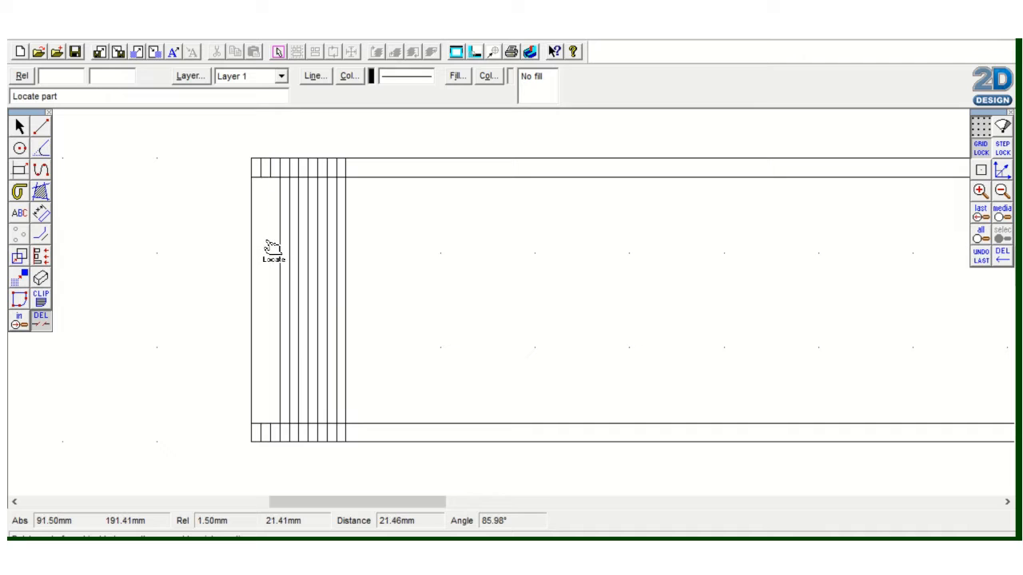
click(280, 256)
click(289, 264)
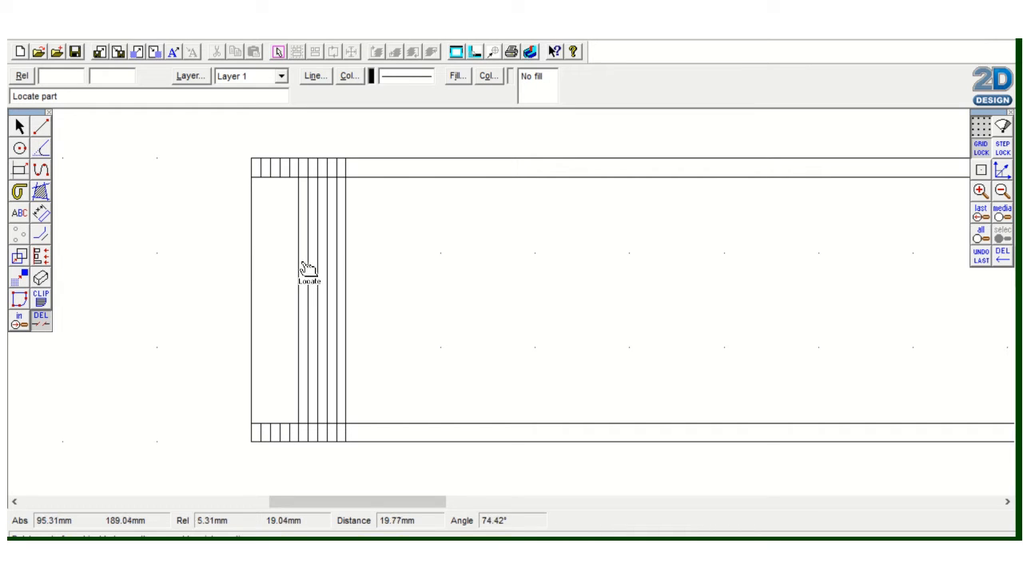
click(308, 270)
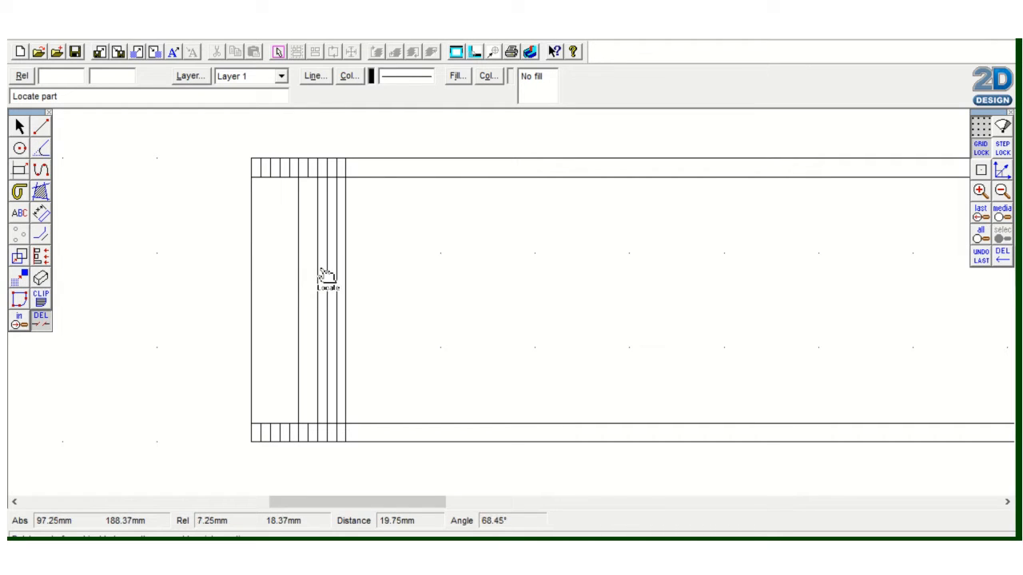
click(318, 274)
click(328, 277)
click(337, 280)
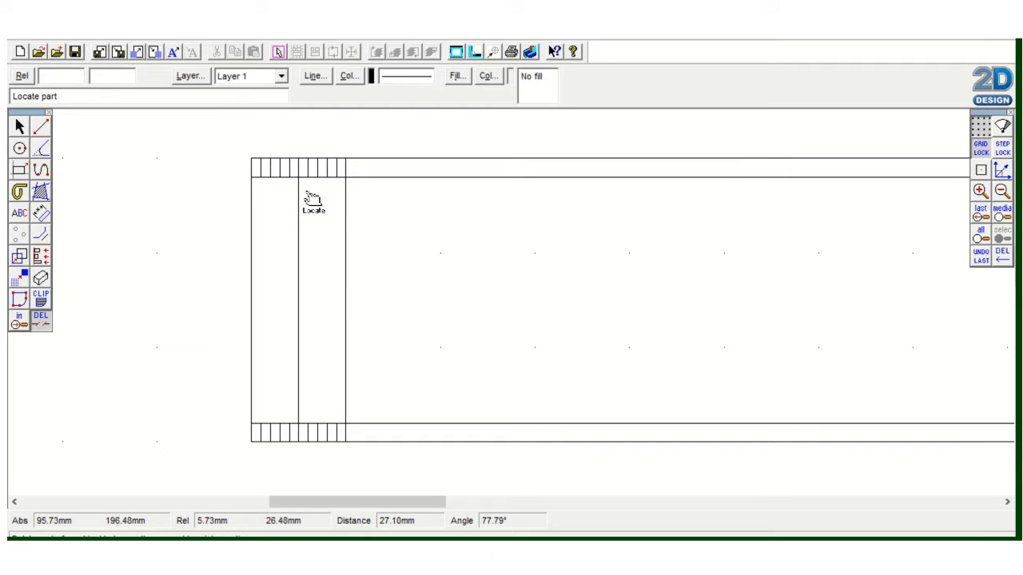
Step: Delete the two horizontal guide lines 2 mm inside the ruler's upper and lower edges
click(43, 326)
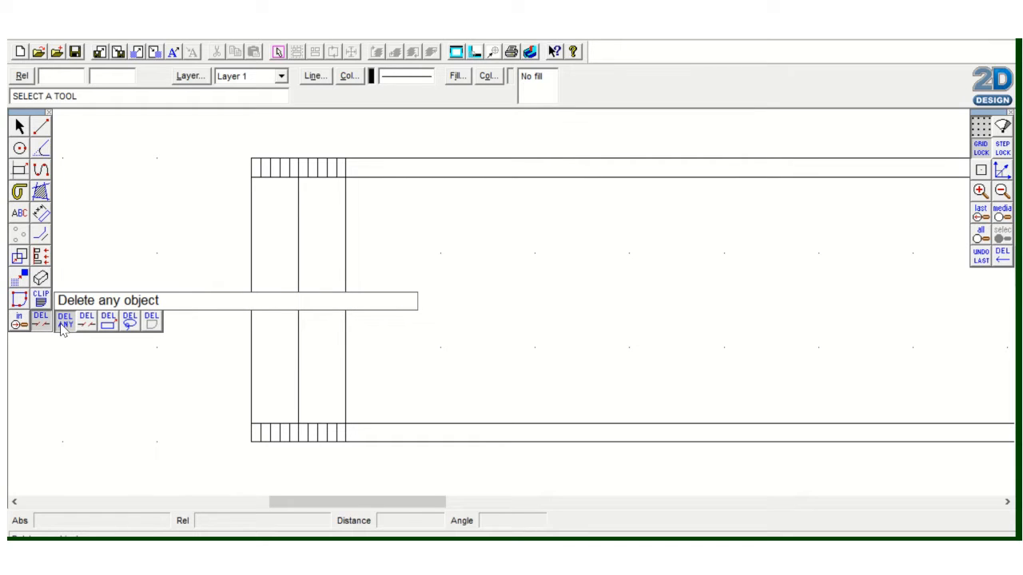
click(64, 324)
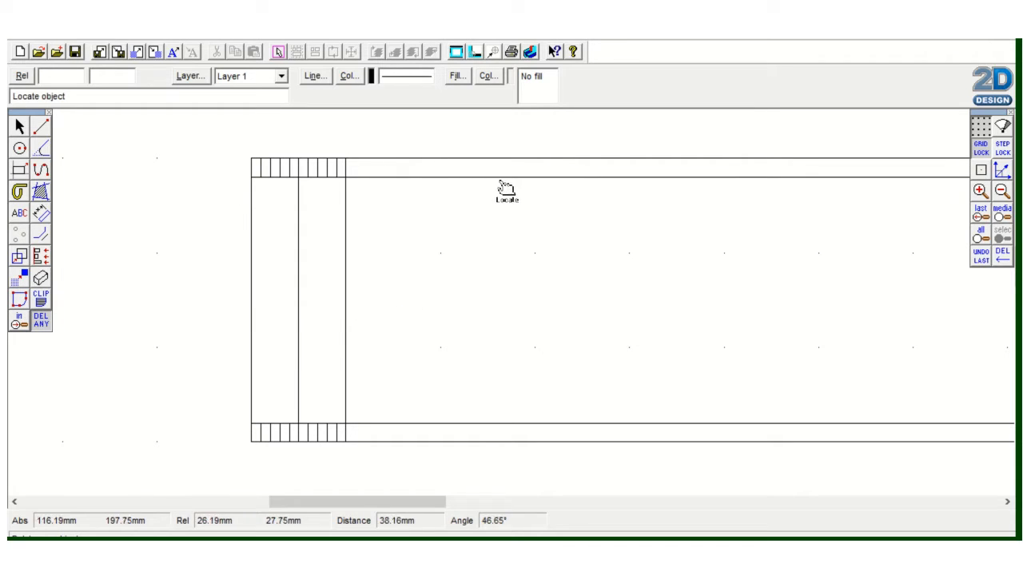
click(502, 184)
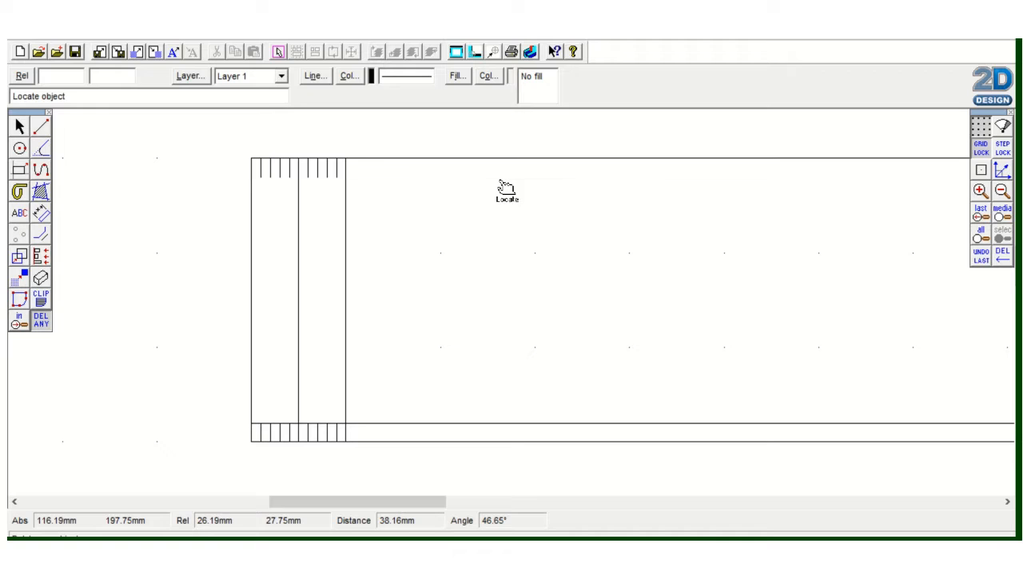
click(473, 424)
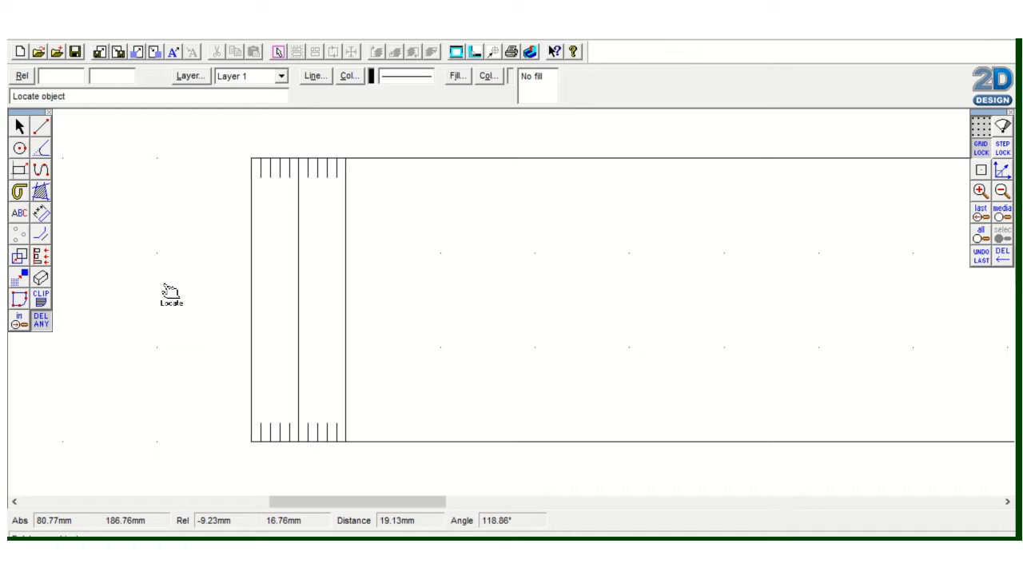
Step: Add a single open contour 3 mm inside the ruler's upper edge and another 3 mm inside its lower edge
click(42, 236)
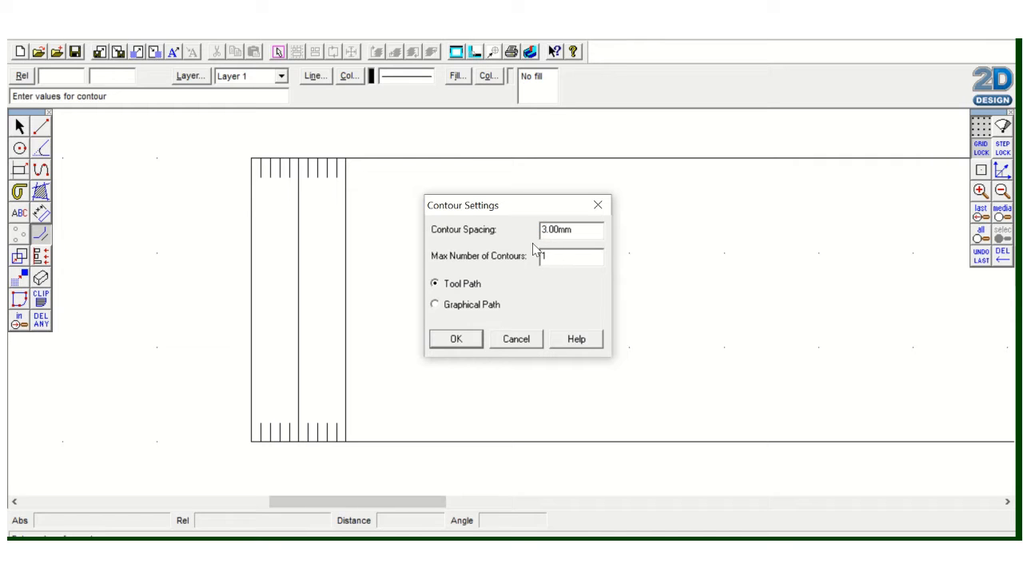
click(458, 340)
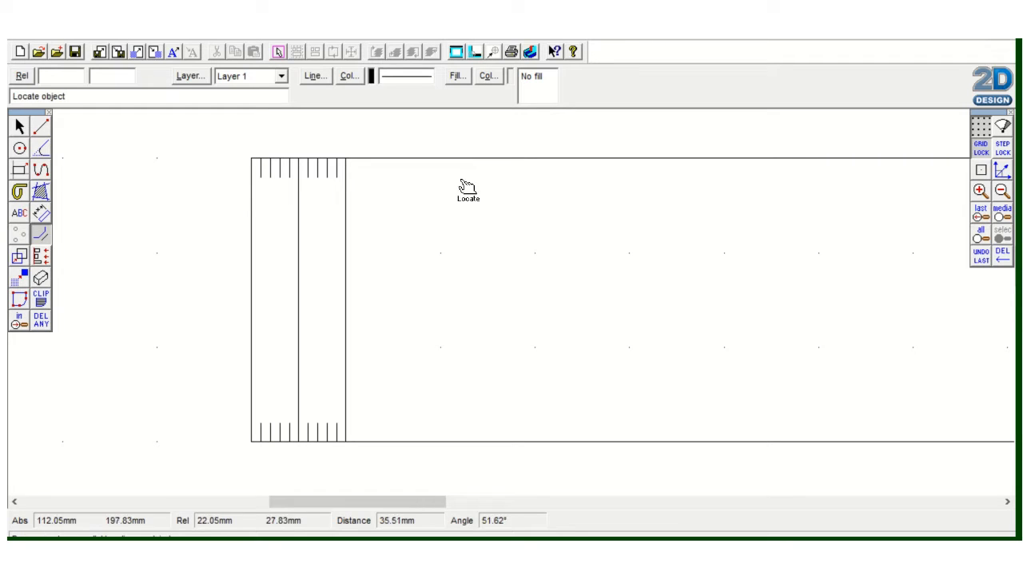
click(482, 177)
click(487, 438)
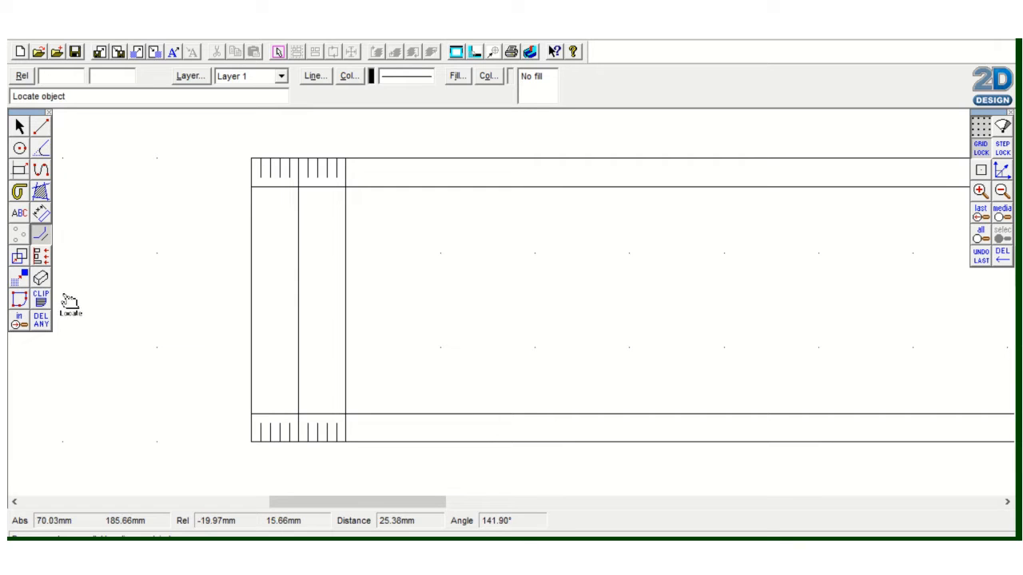
Step: Delete the fifth line's part between the two 3 mm guide lines, and remove both guide lines
click(43, 323)
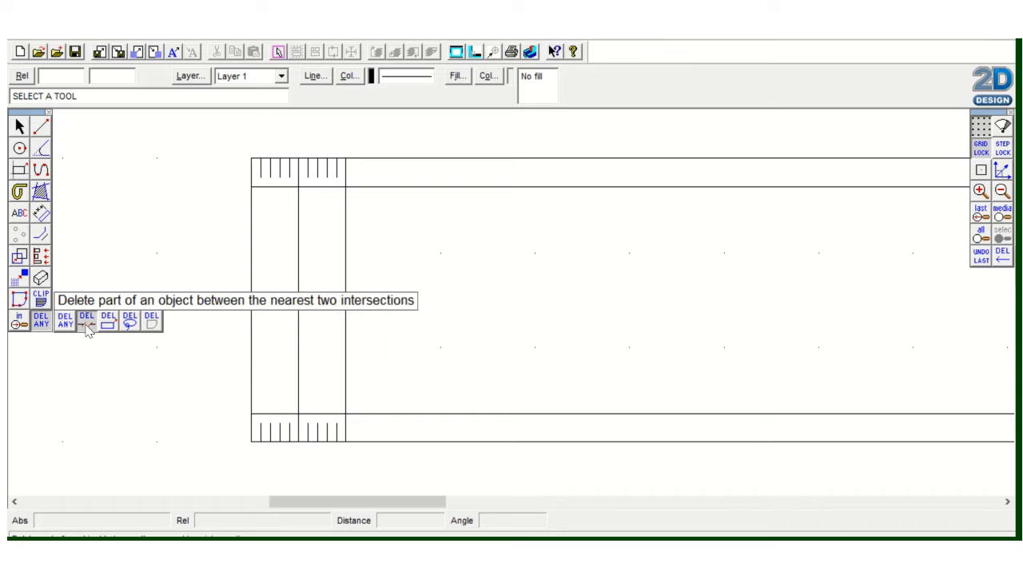
click(86, 321)
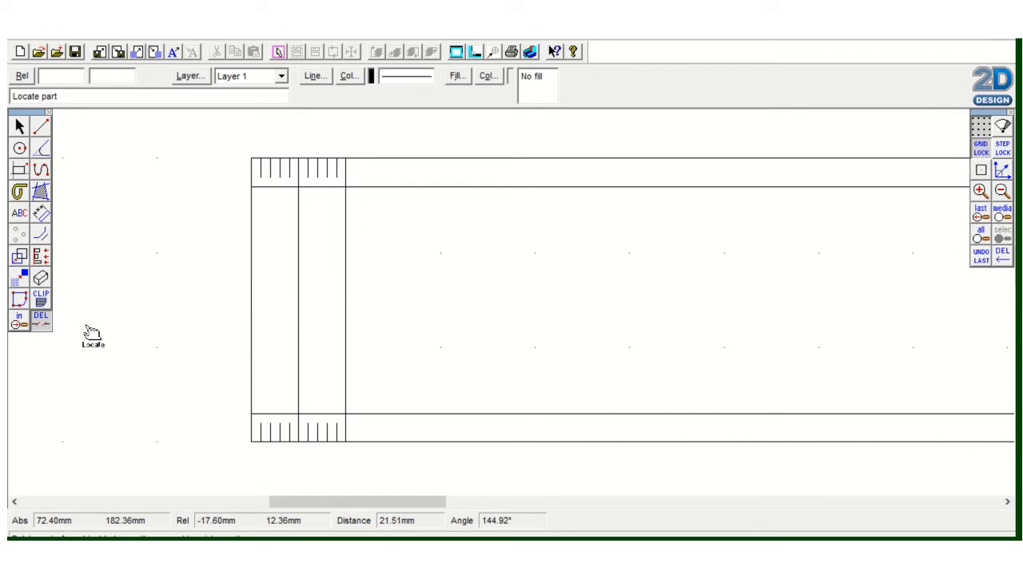
click(300, 293)
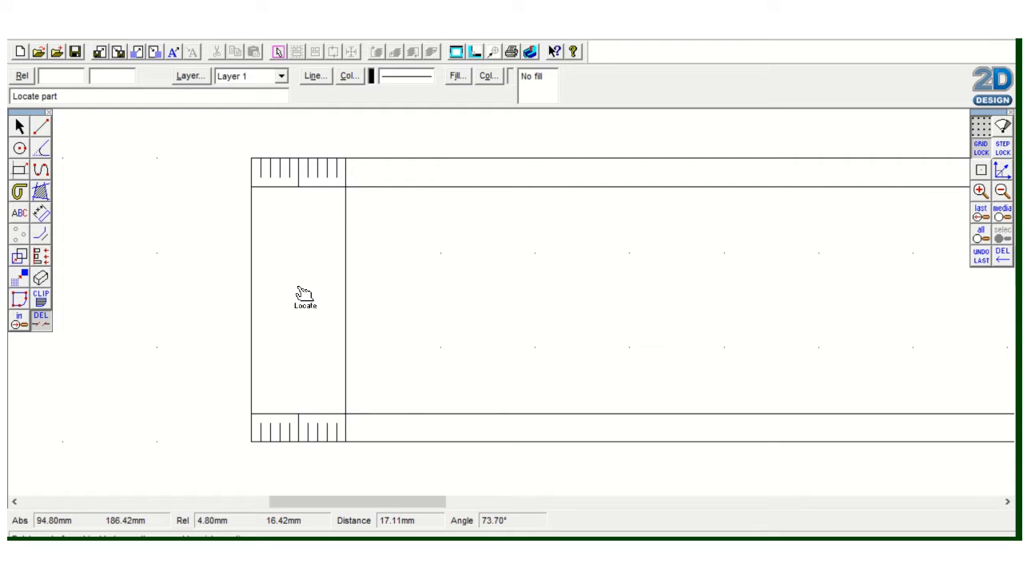
click(45, 322)
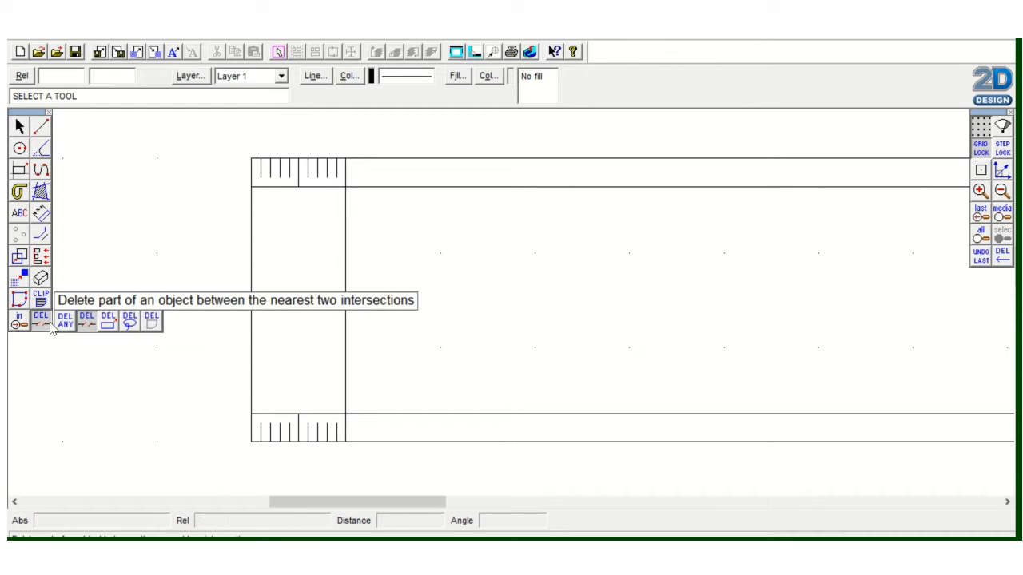
click(64, 321)
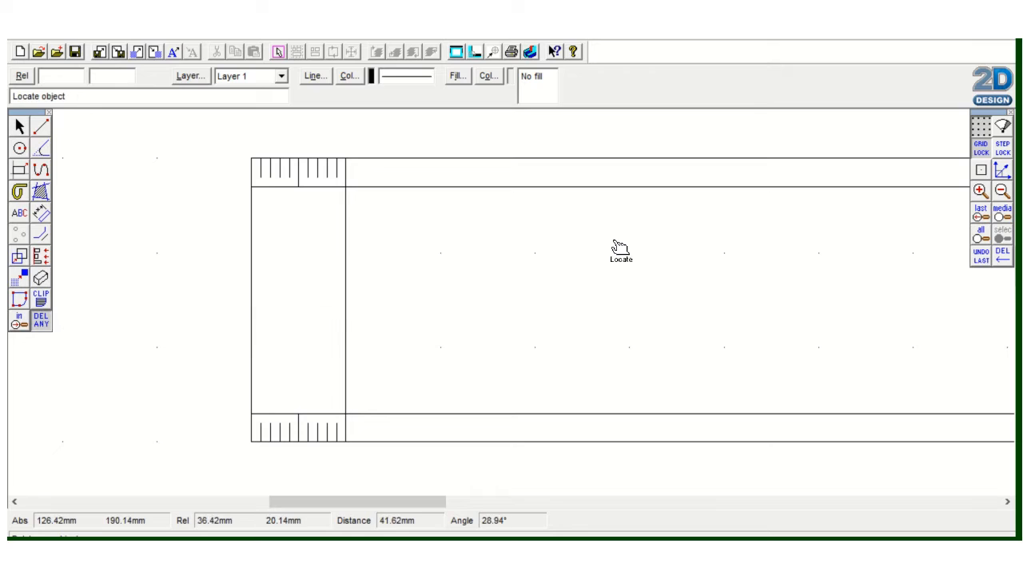
click(640, 413)
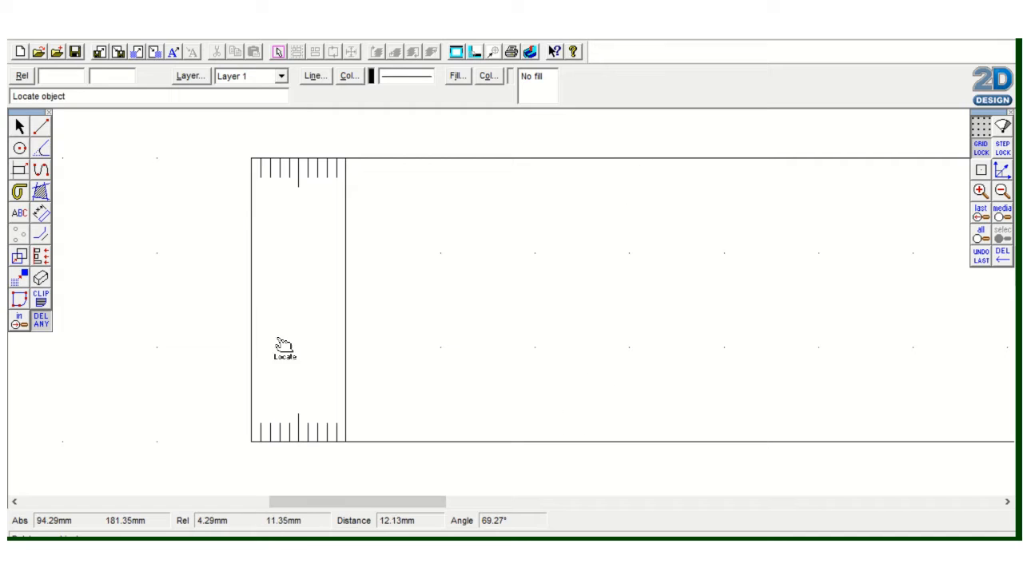
click(41, 326)
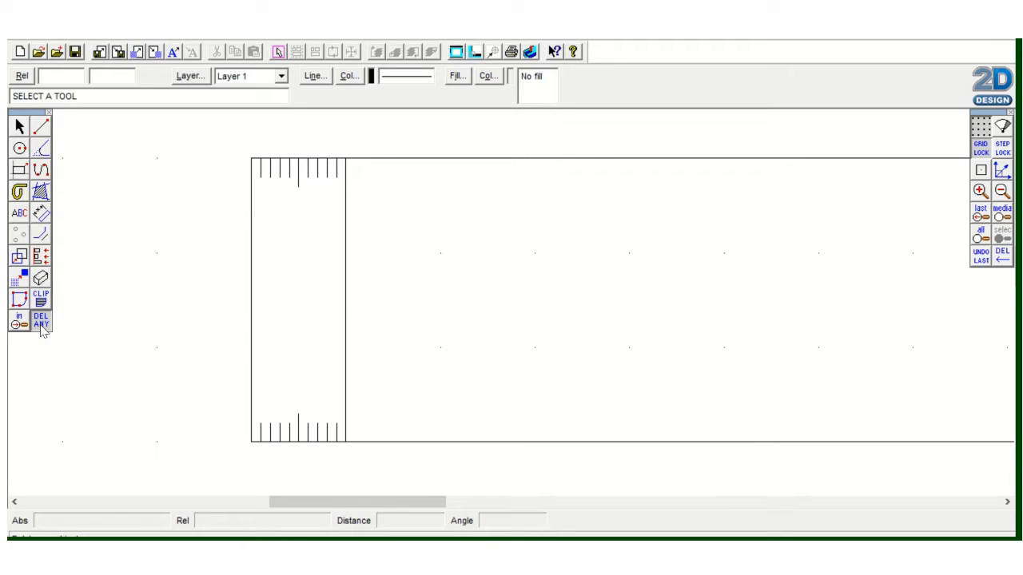
mouse_move(40, 325)
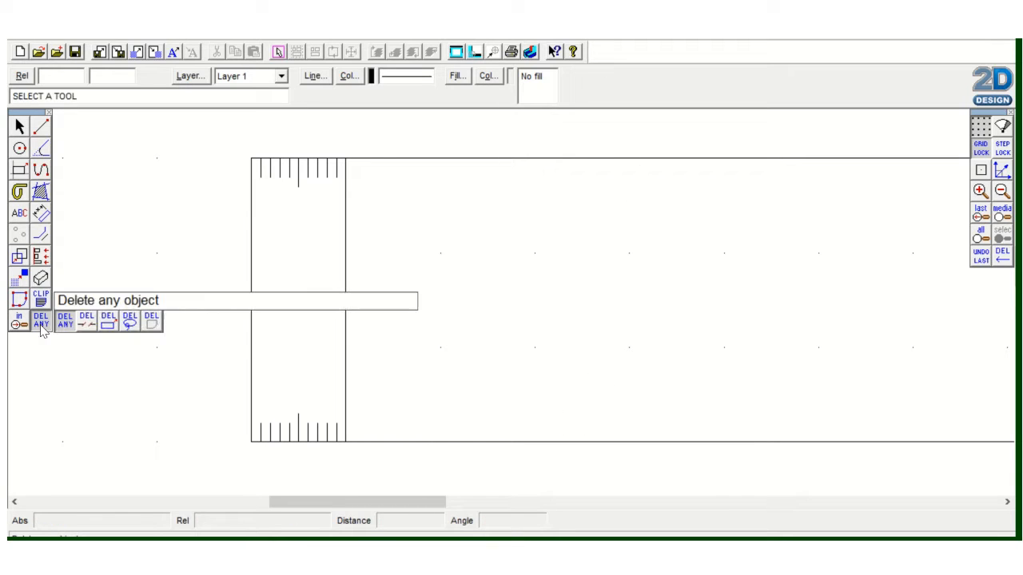
Step: Add a single open contour 4 mm inside the ruler's upper edge and another 4 mm inside its lower edge
click(42, 236)
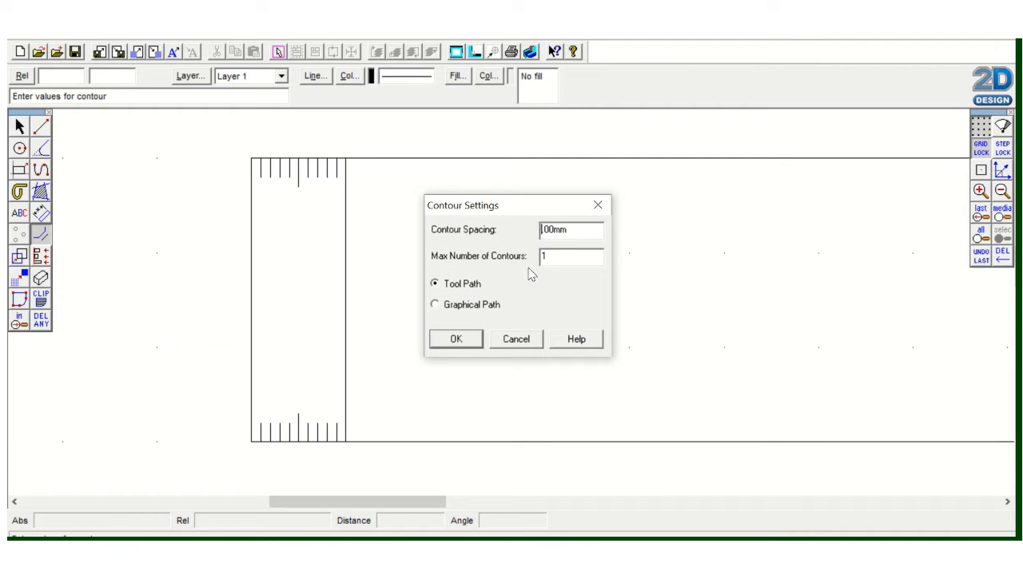
text(4)
click(456, 338)
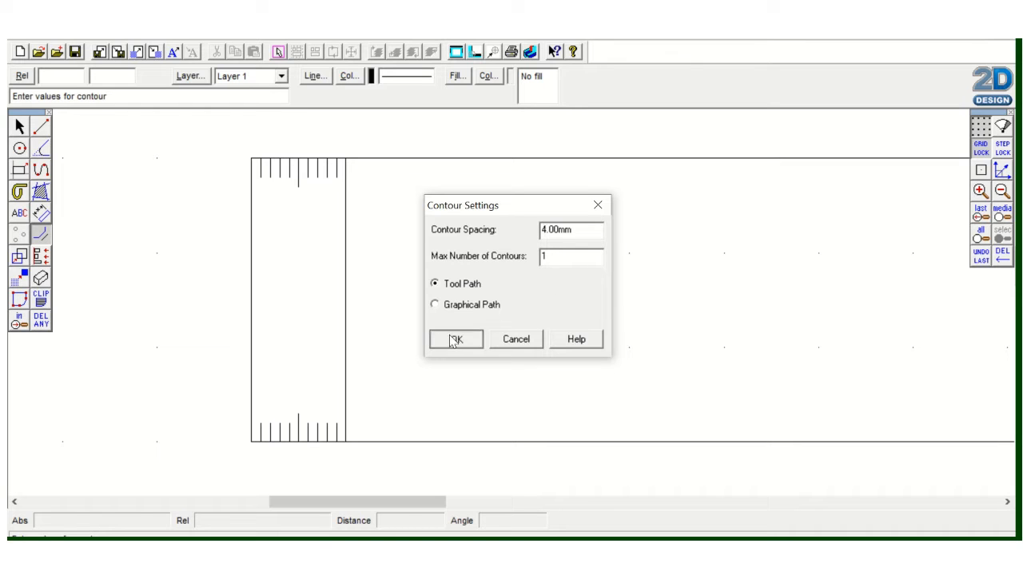
click(496, 180)
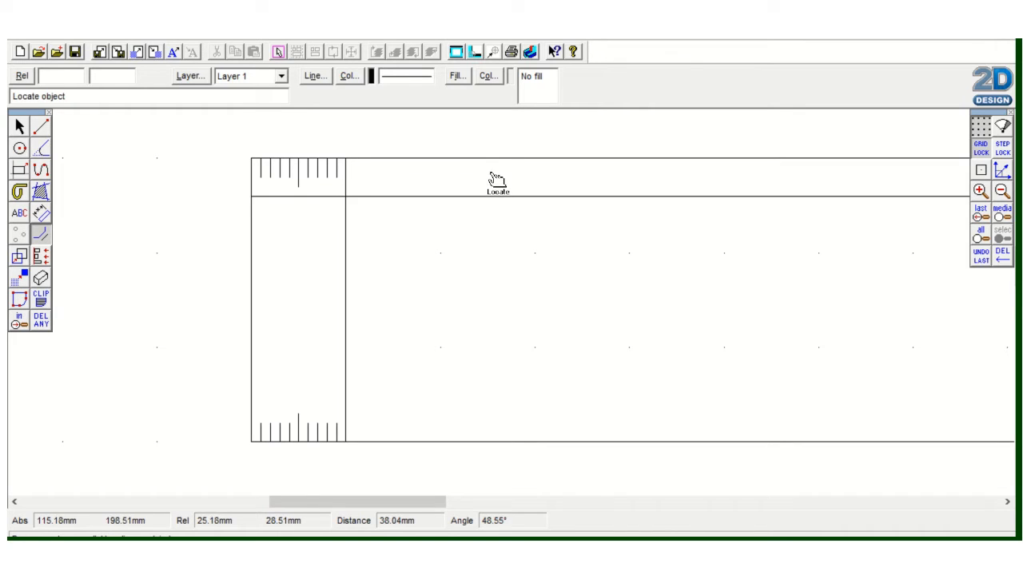
click(536, 435)
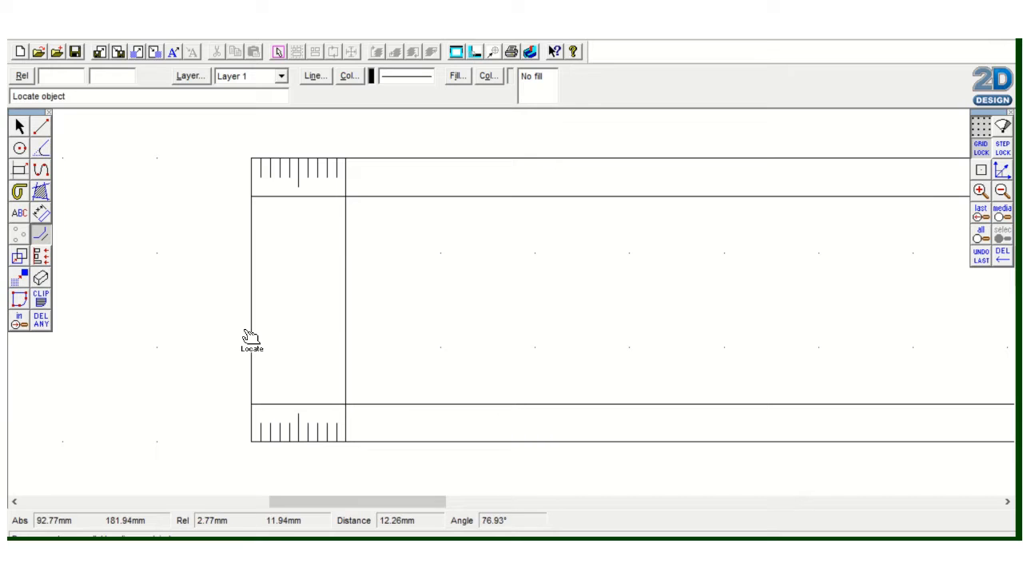
Step: Delete the tenth line's part between the two 4 mm guide lines, and remove both guide lines
mouse_move(46, 326)
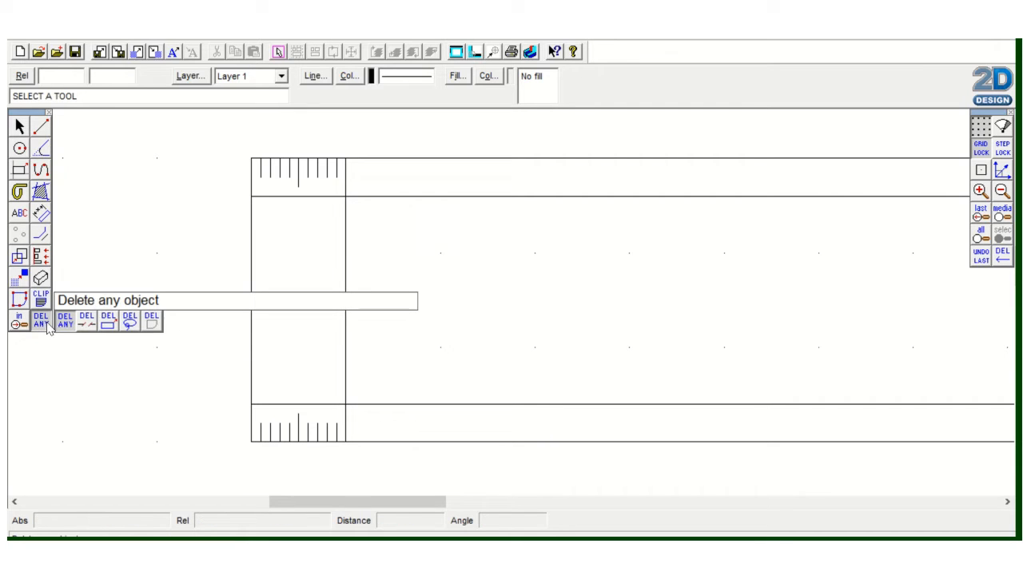
click(86, 321)
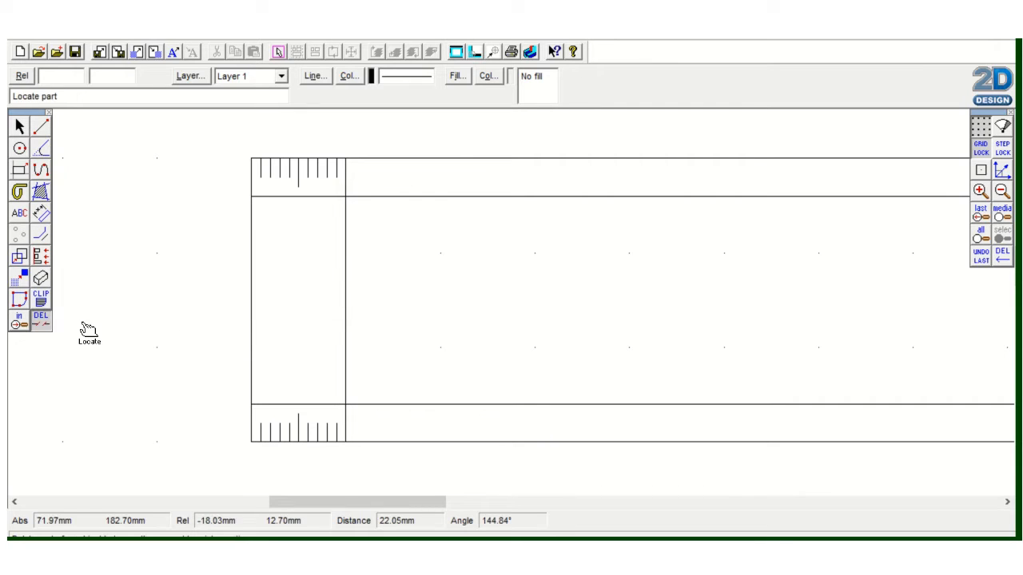
click(346, 312)
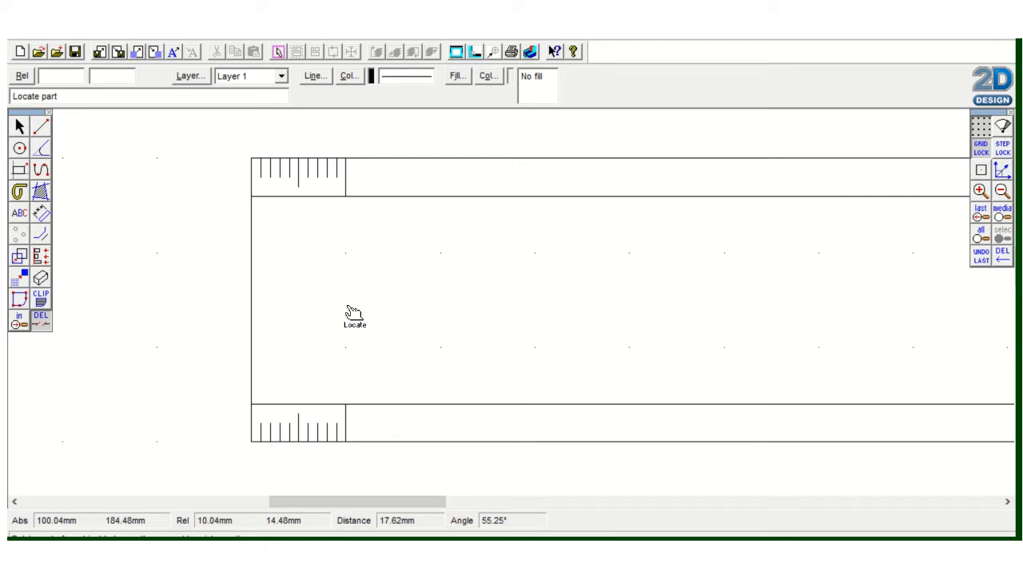
click(41, 324)
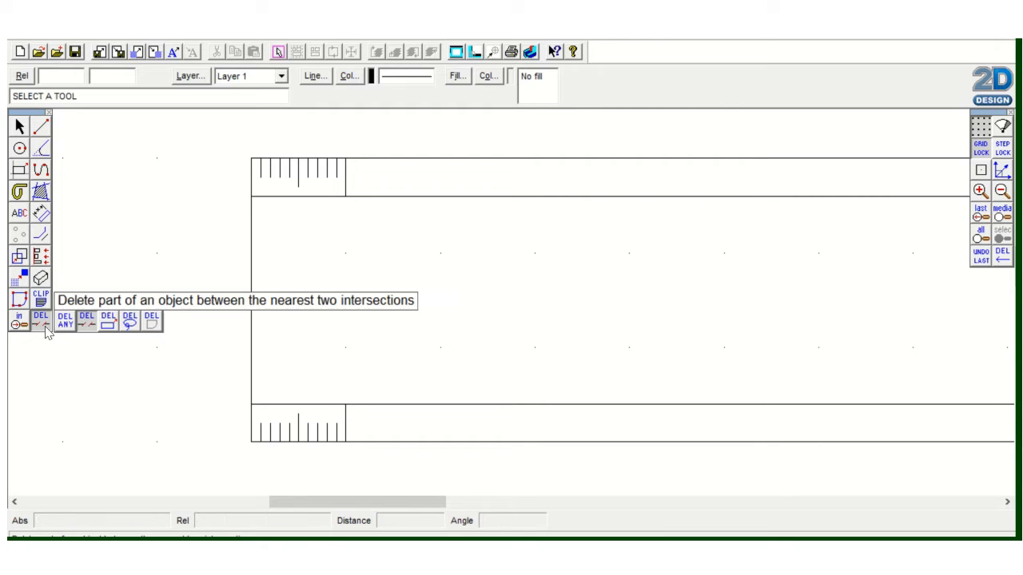
click(65, 326)
click(551, 200)
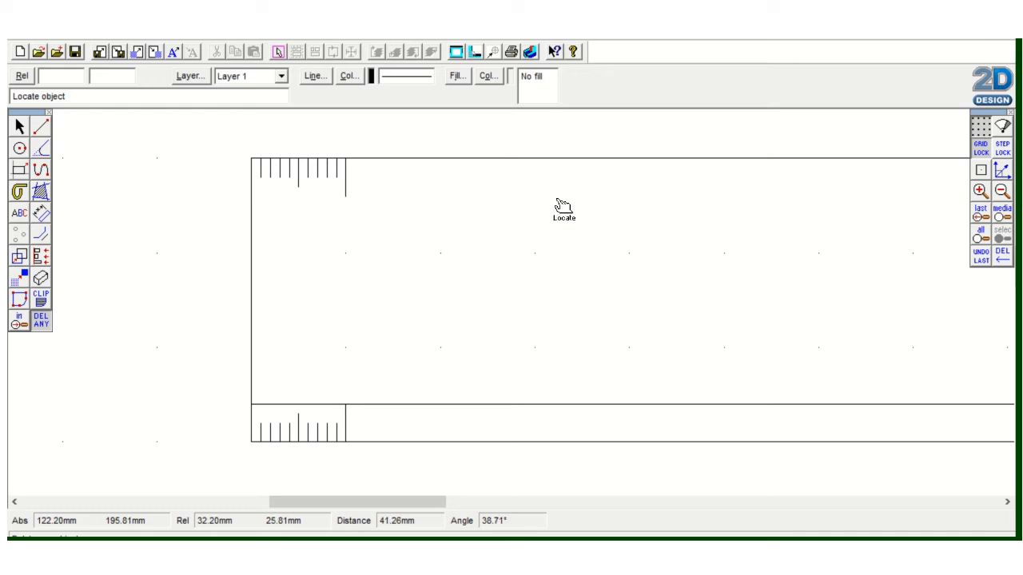
click(534, 404)
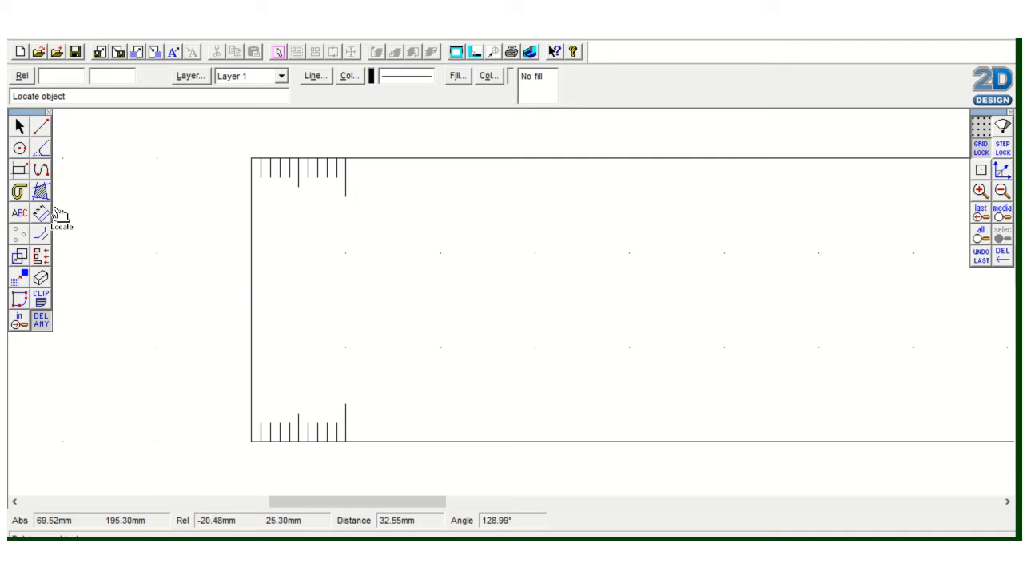
Step: Add the text "10" below the tenth line on the upper edge, using the TechSoft font House at 3.5 mm height
click(17, 214)
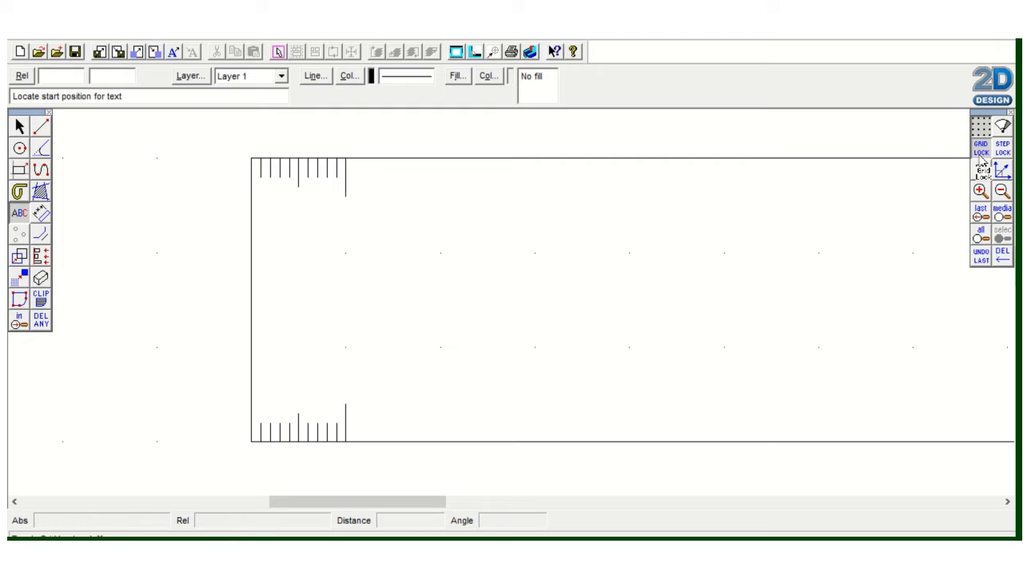
click(325, 236)
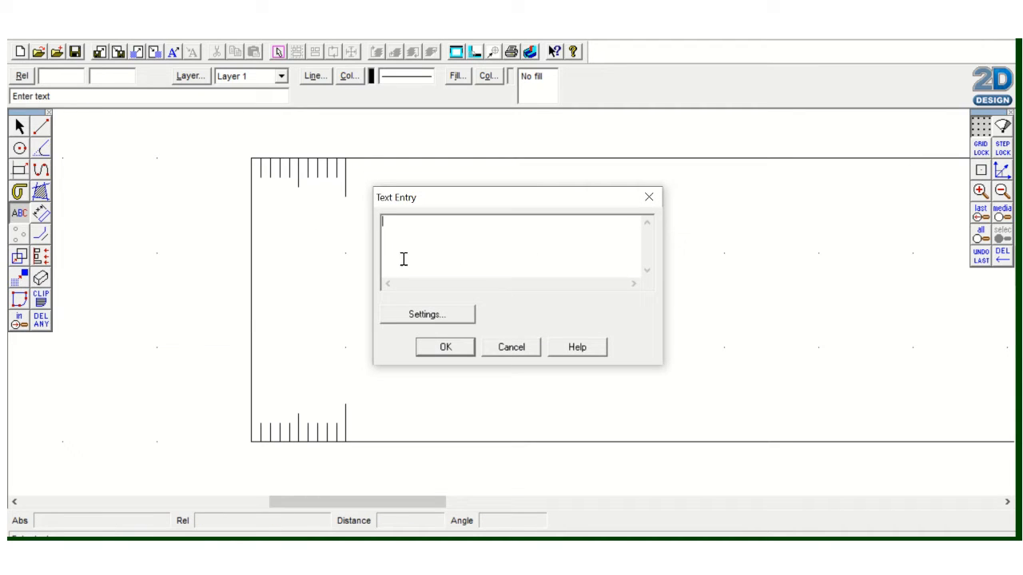
click(435, 316)
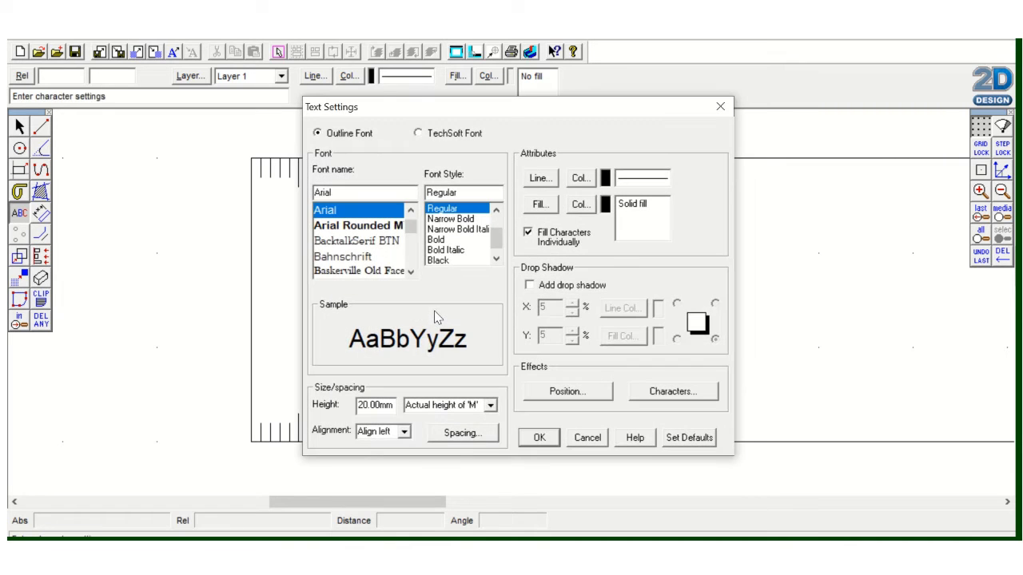
click(419, 135)
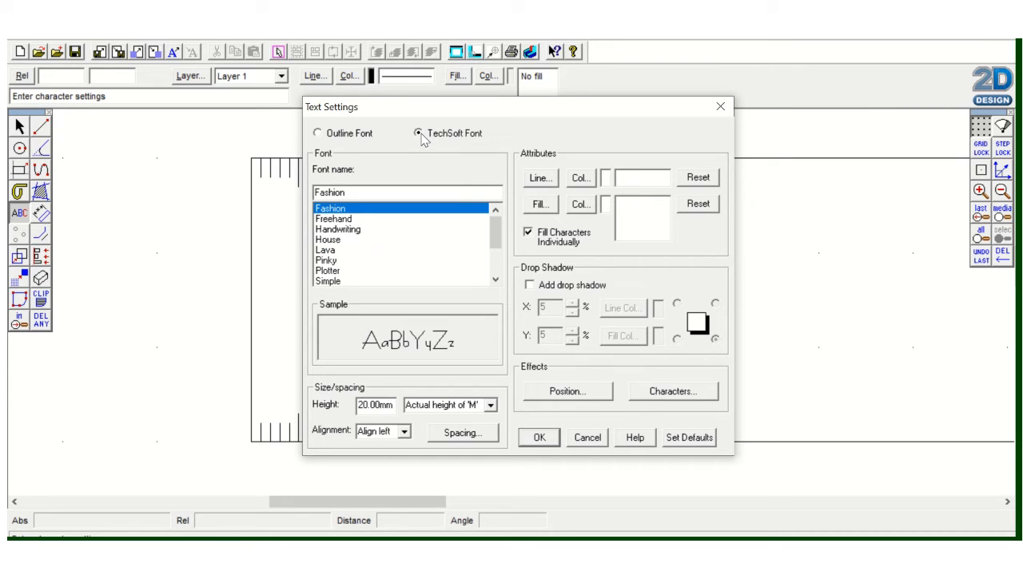
click(328, 240)
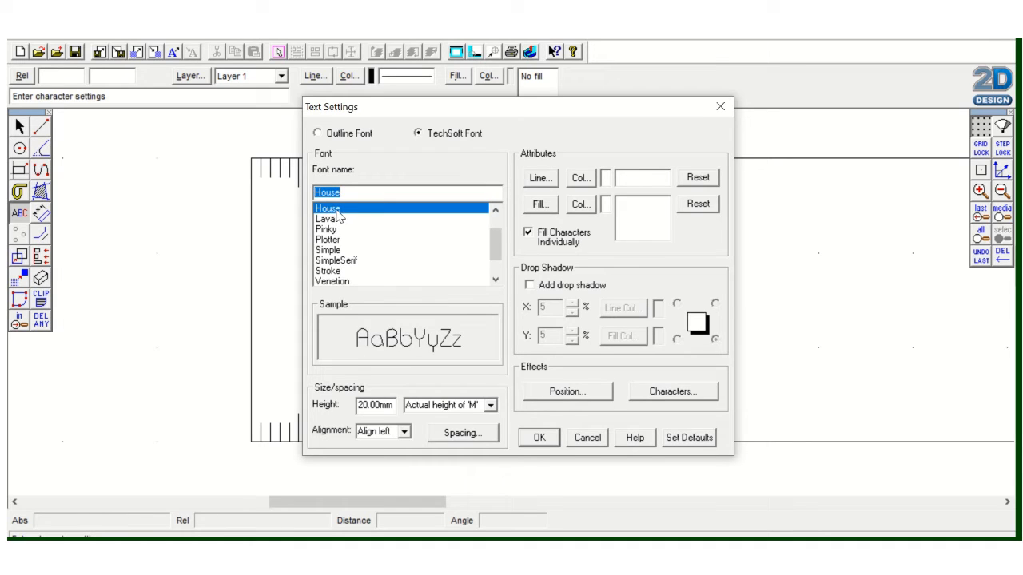
drag(378, 406, 361, 406)
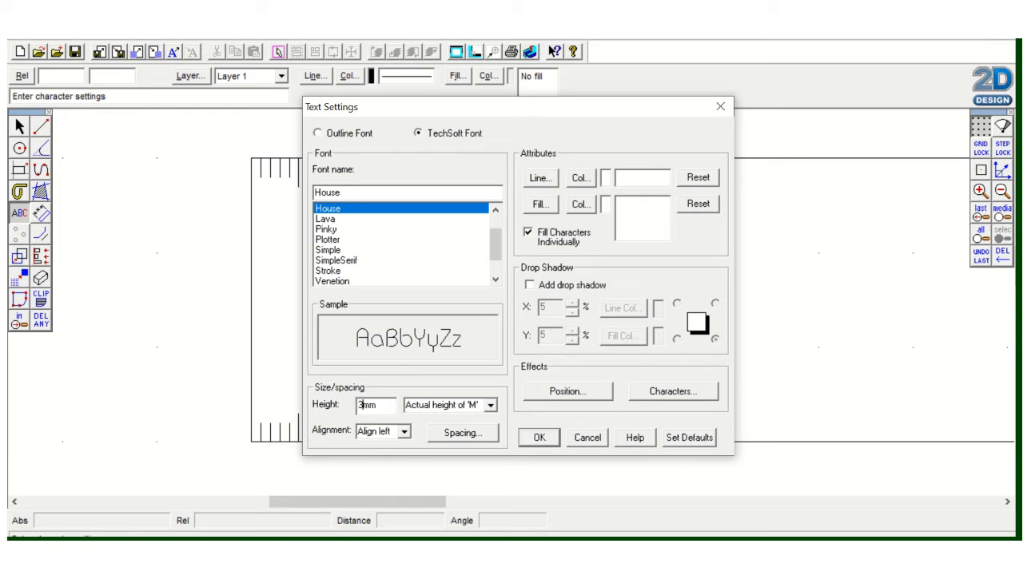
text(3.5)
click(548, 442)
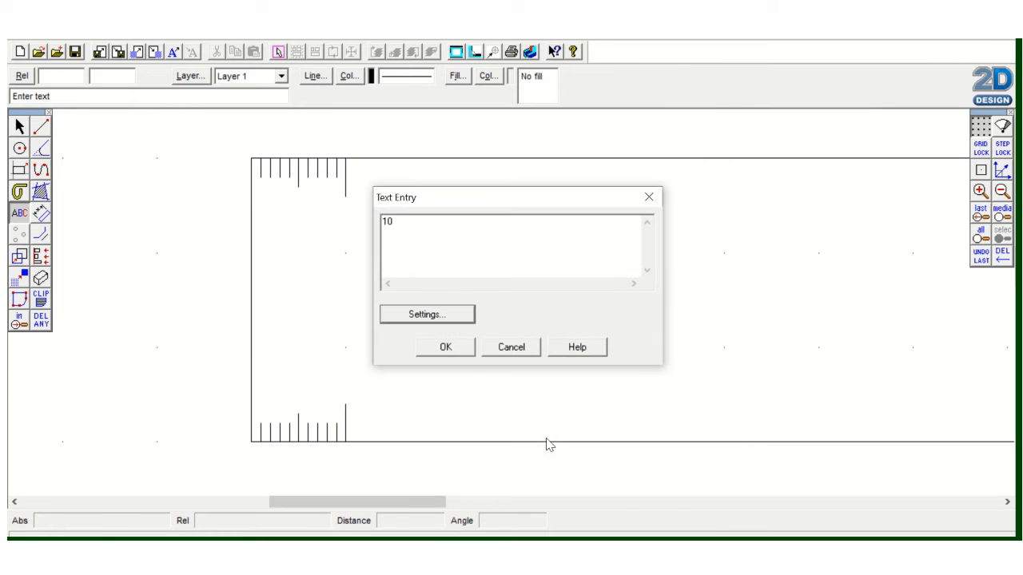
click(447, 348)
Step: Centre the "10" label directly beneath the tenth graduation line on the ruler's upper edge
click(20, 127)
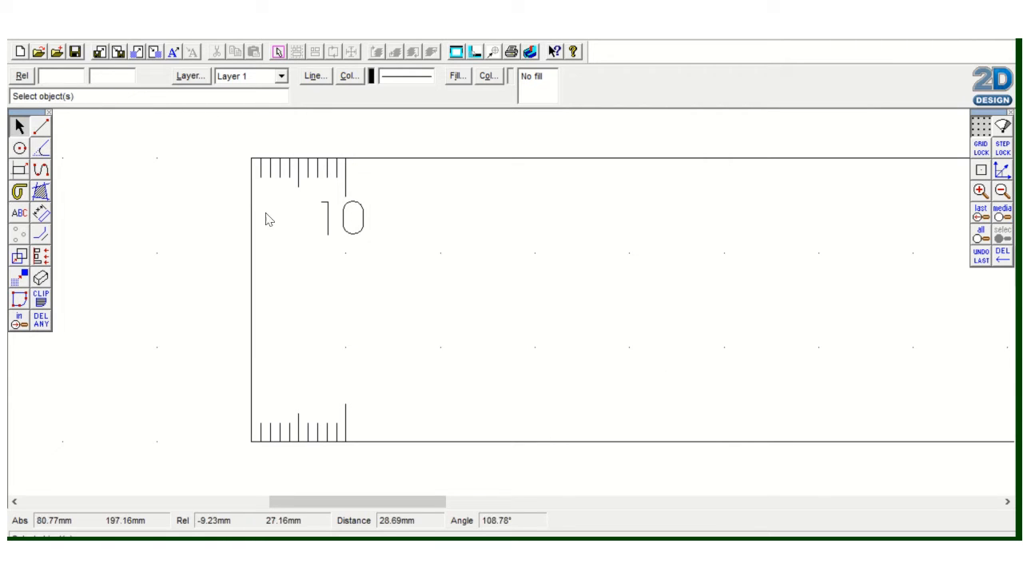
click(346, 218)
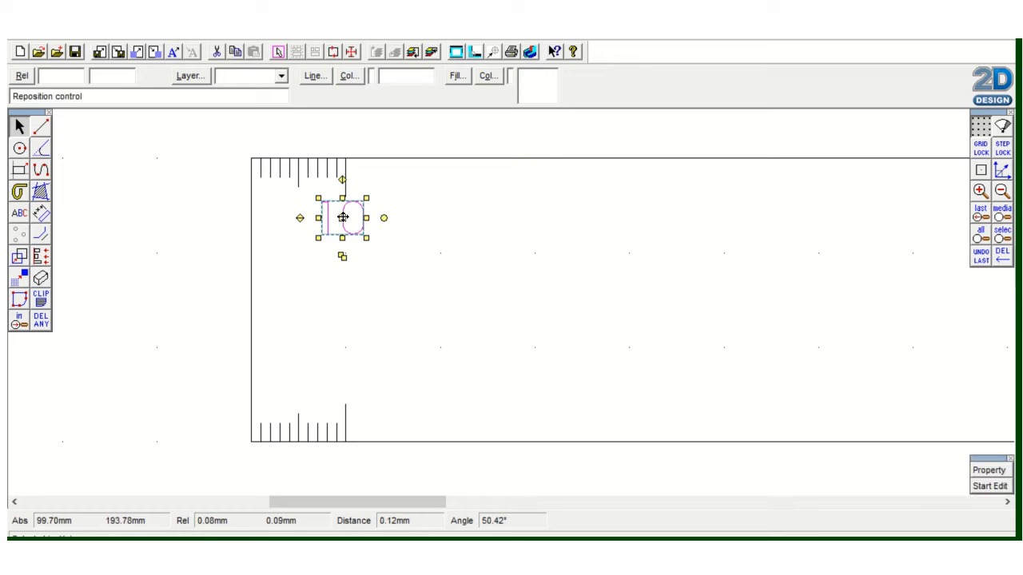
drag(343, 216, 358, 285)
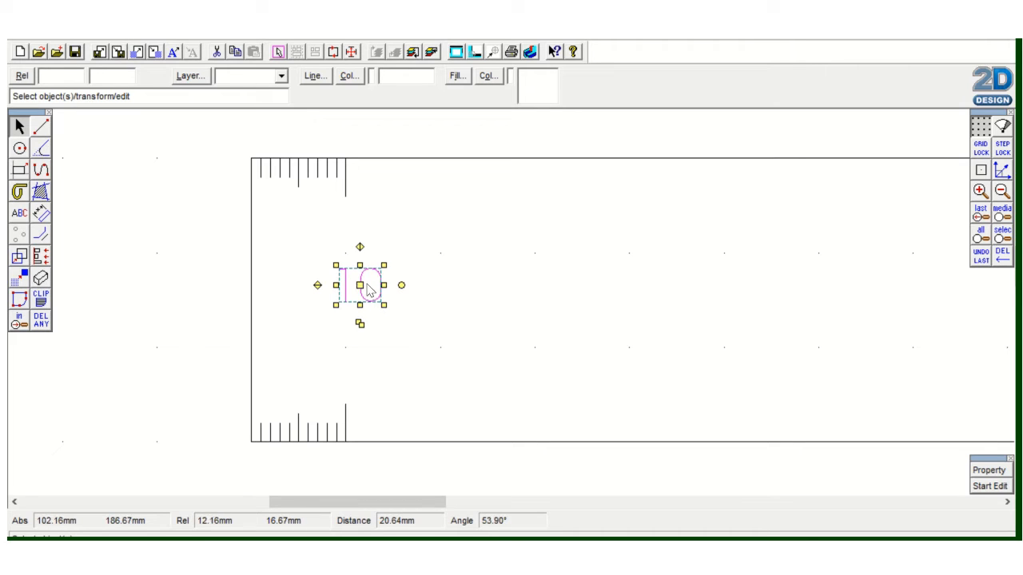
drag(361, 285, 345, 217)
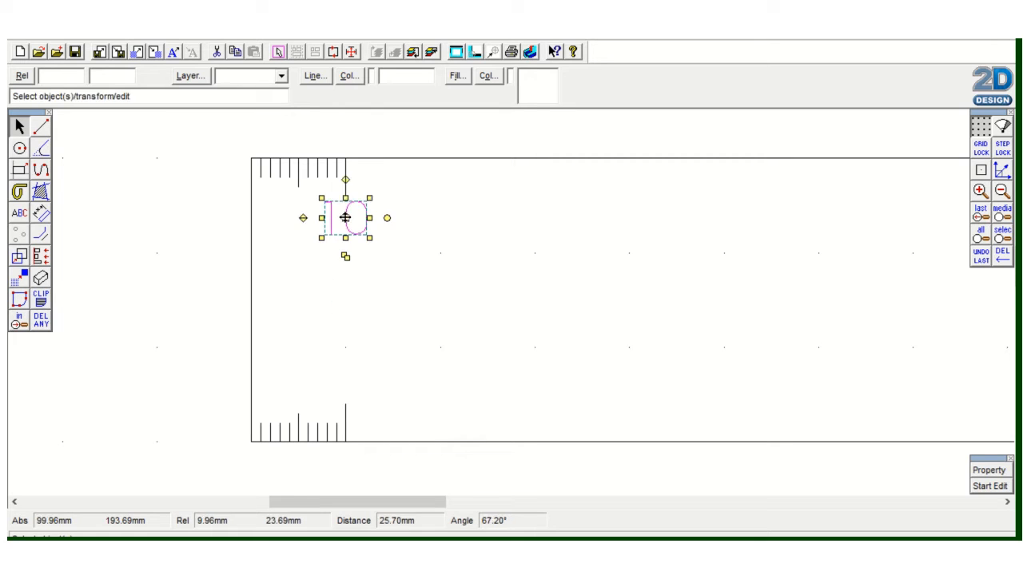
click(389, 189)
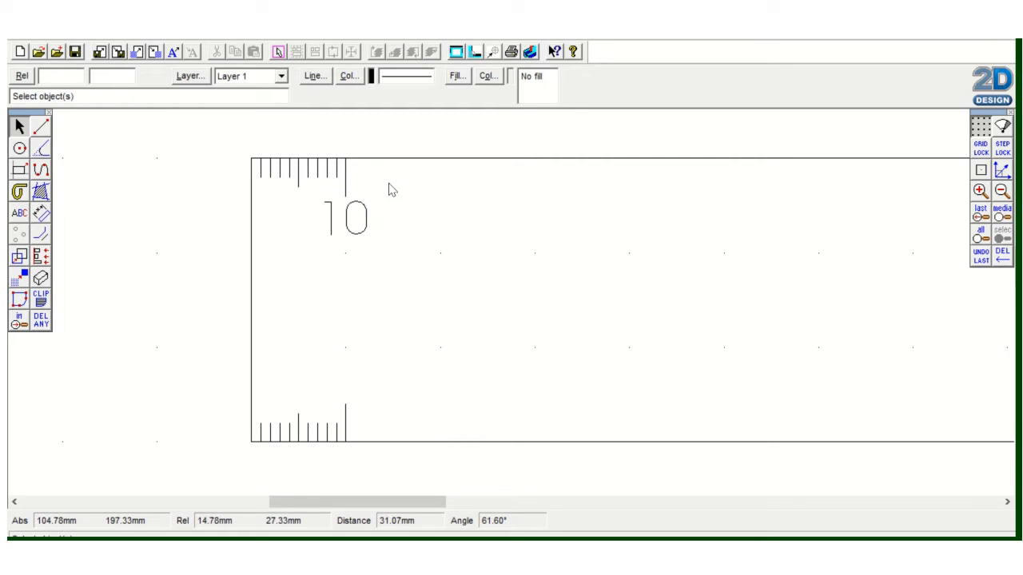
click(351, 216)
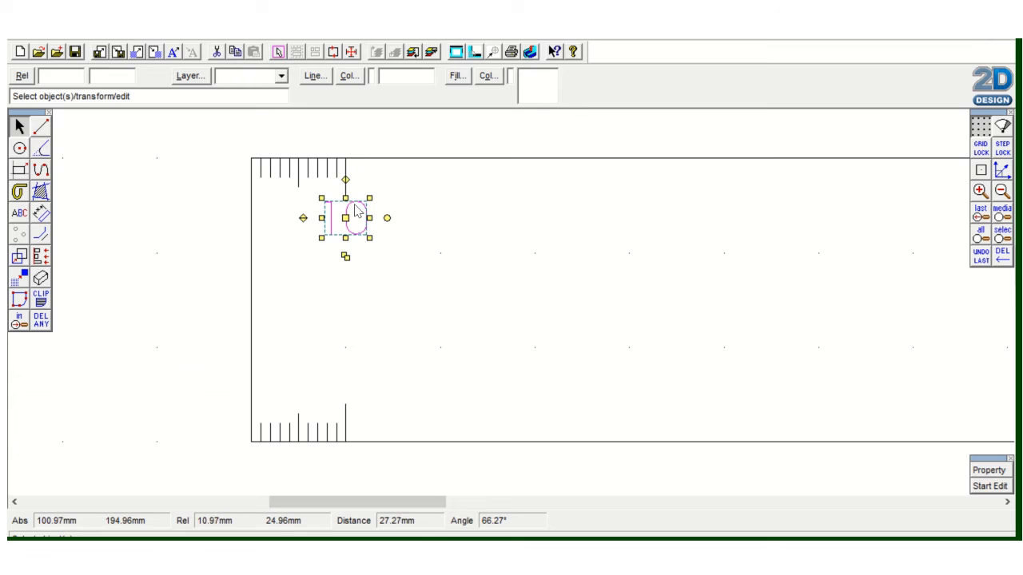
click(387, 210)
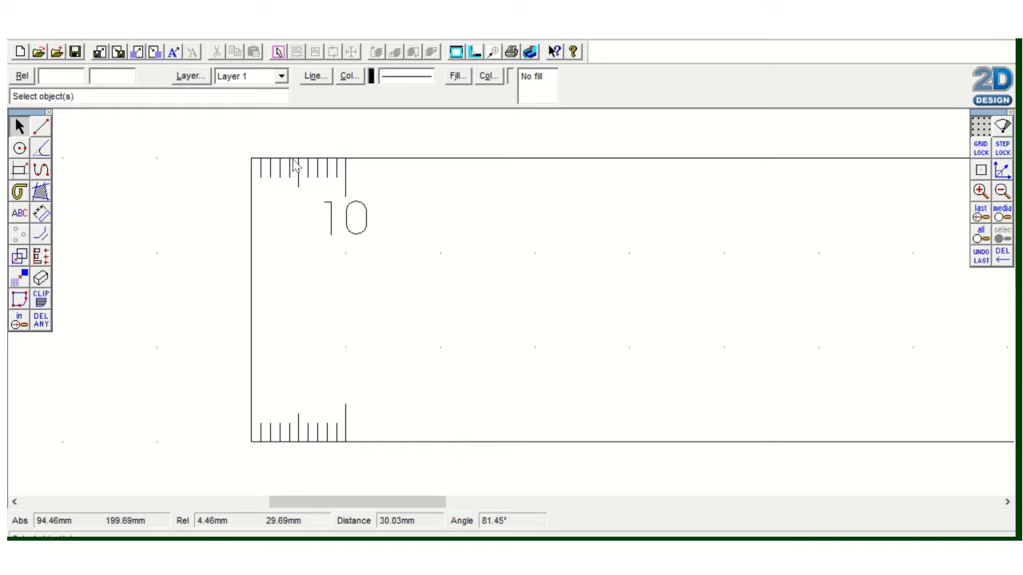
Step: With grid lock on, duplicate the ten marks of both edges and their "10" label, placing the copy 10 mm further along the ruler
drag(254, 151, 410, 475)
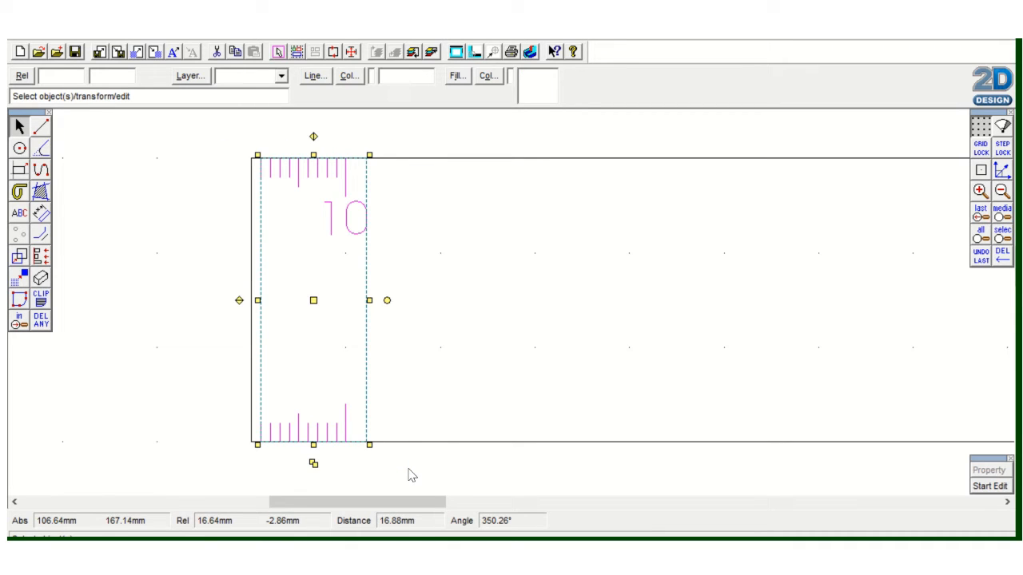
click(171, 376)
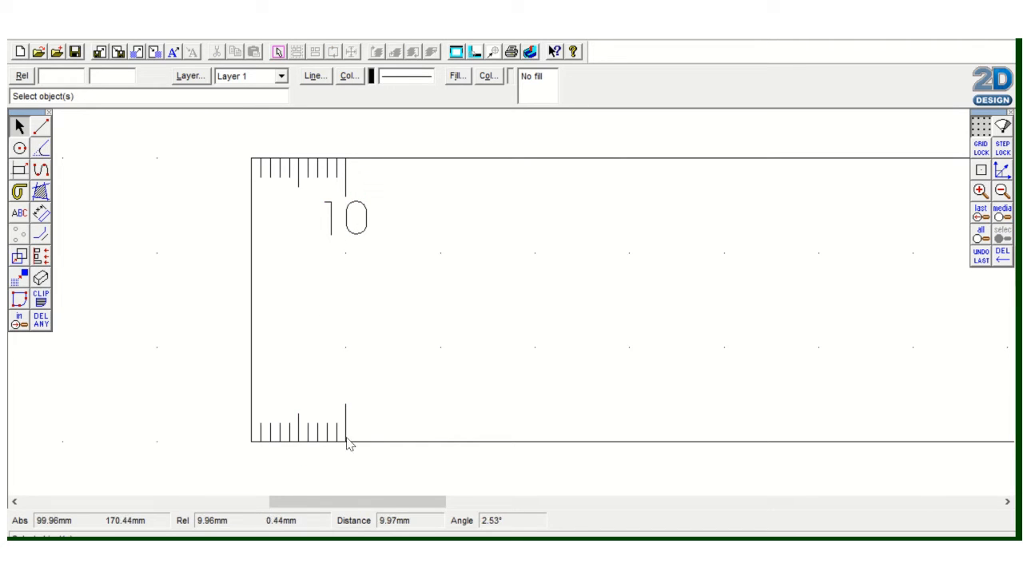
drag(256, 151, 382, 471)
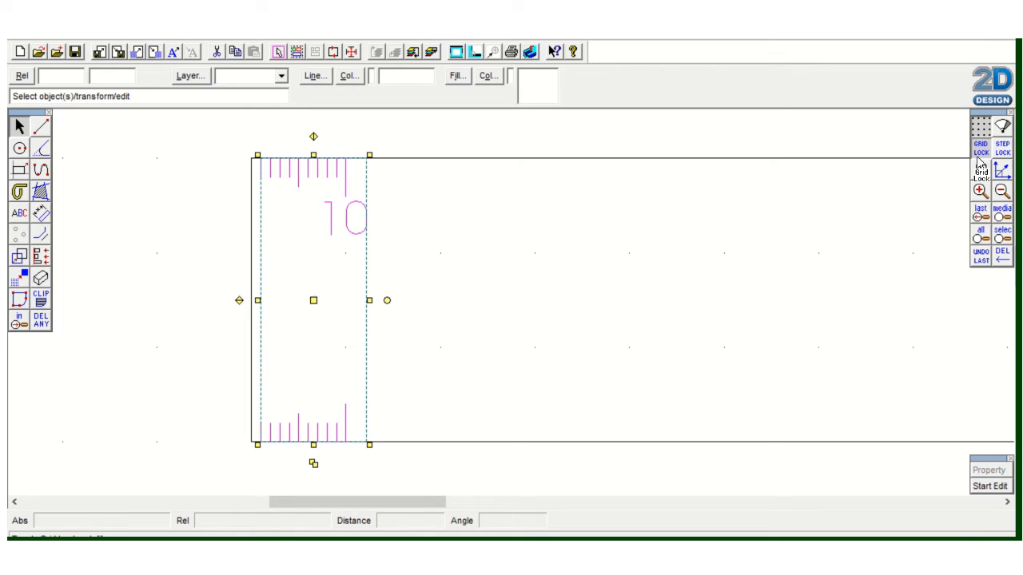
click(314, 467)
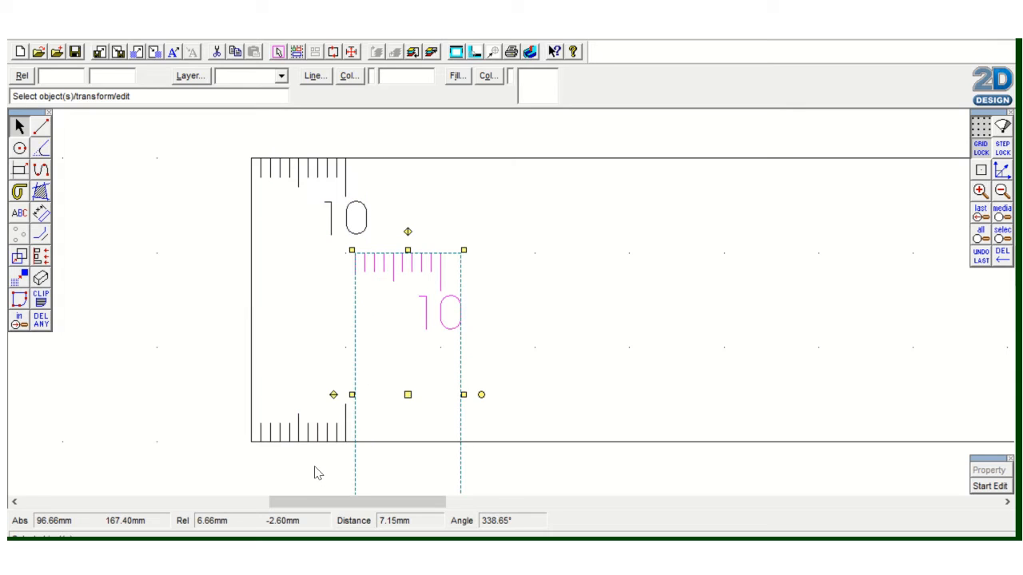
click(406, 395)
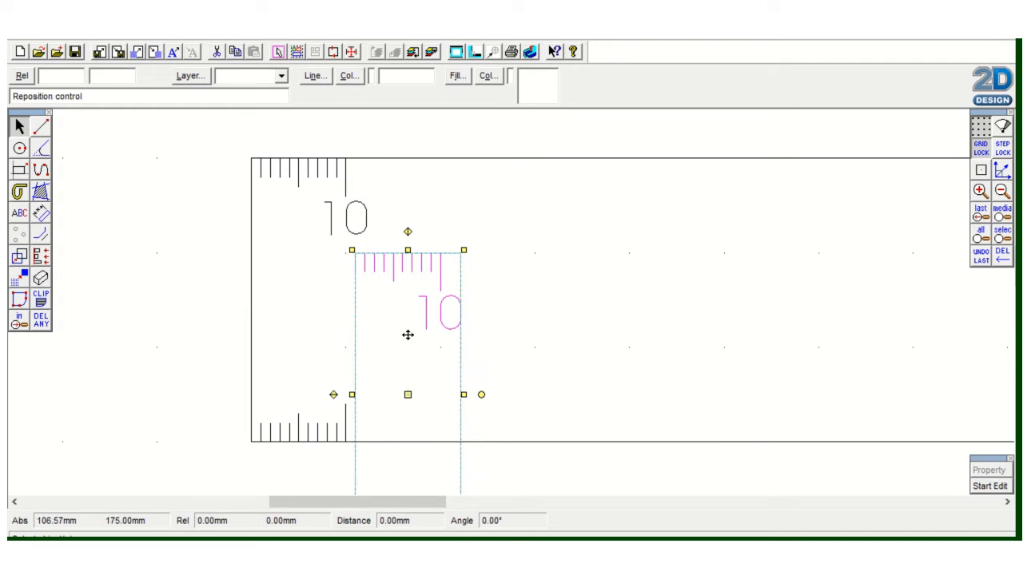
click(410, 298)
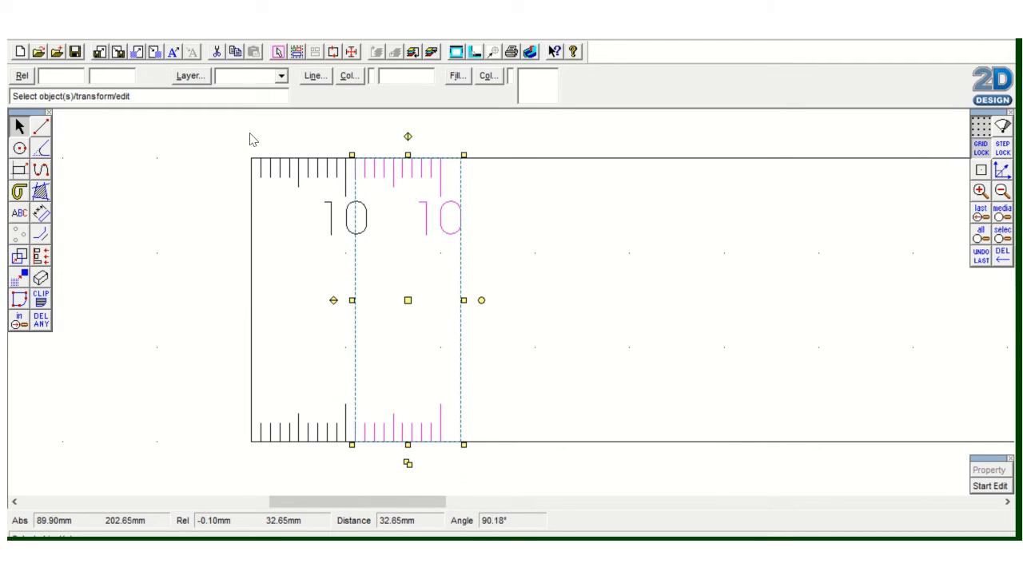
Step: Duplicate both 10 mm graduation groups with their labels and place the copy 20 mm further along the ruler
drag(256, 137, 480, 472)
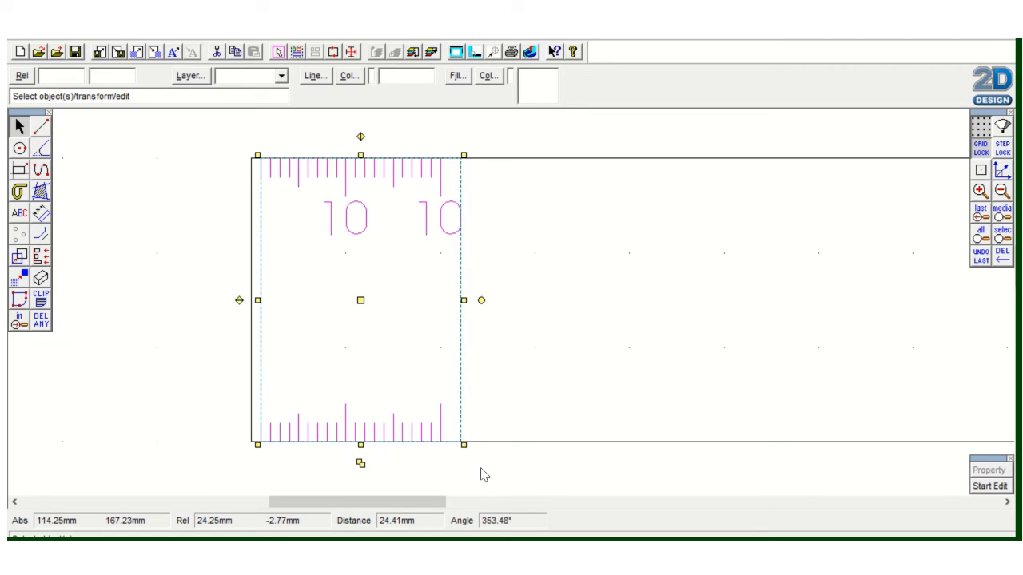
click(363, 464)
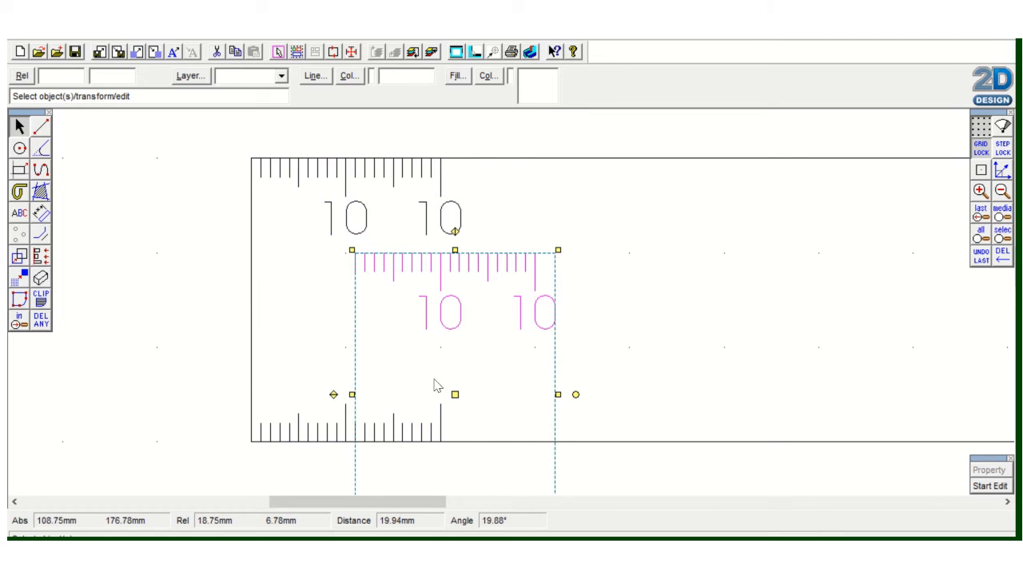
click(455, 395)
click(549, 293)
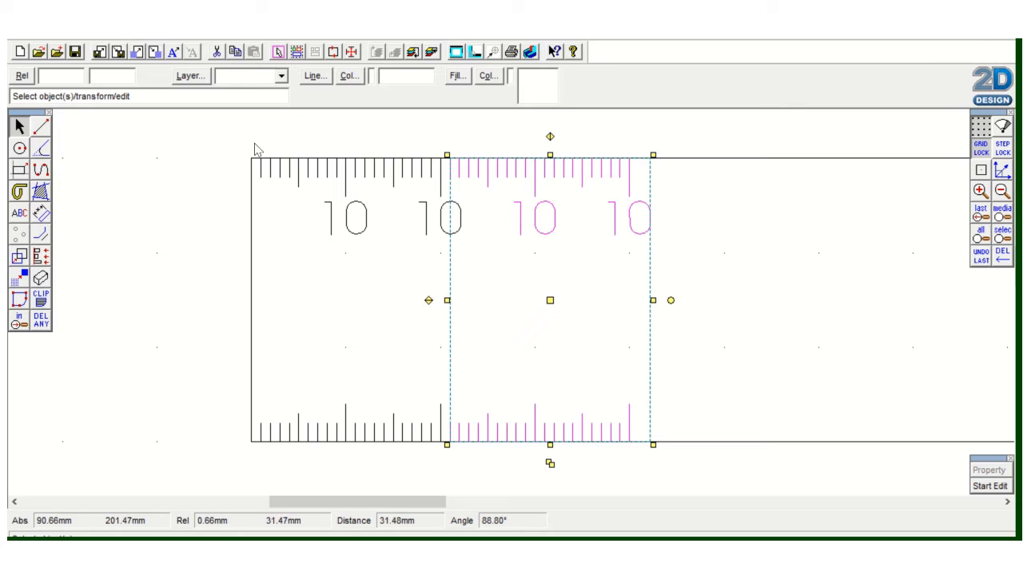
Step: Duplicate all four 10 mm graduation groups with their labels and place the copy 40 mm further along the ruler
drag(256, 138, 689, 475)
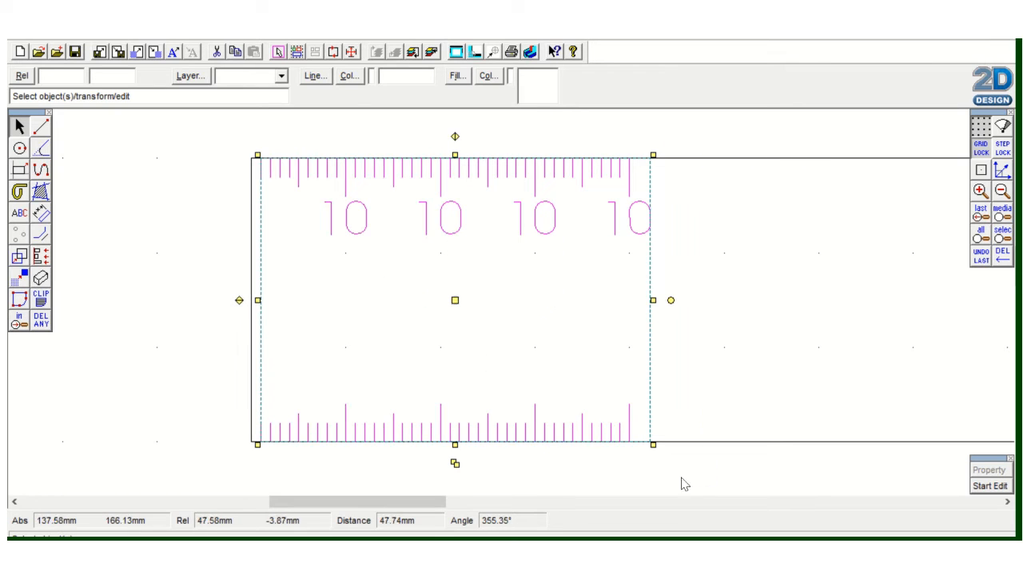
click(455, 464)
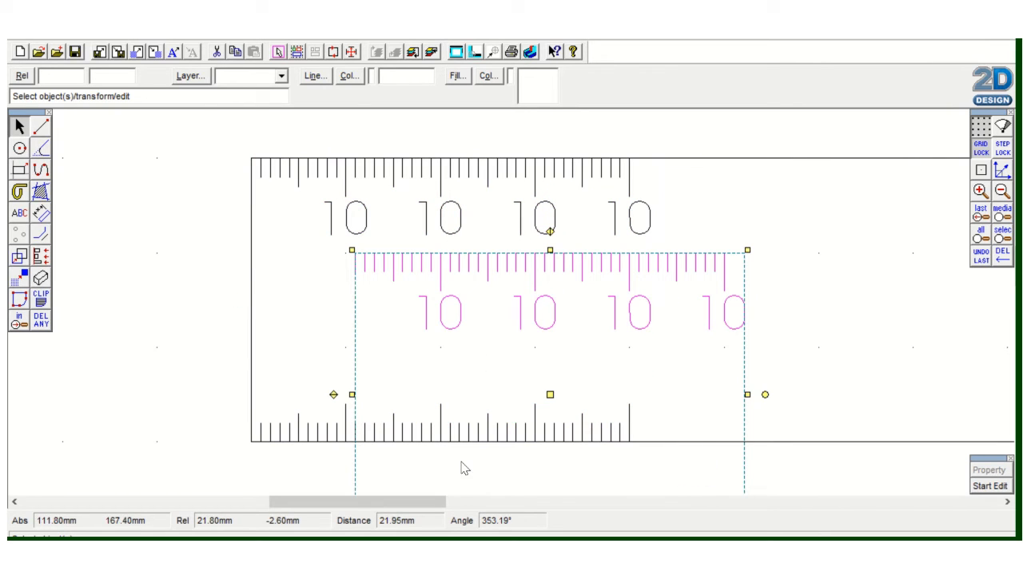
click(550, 394)
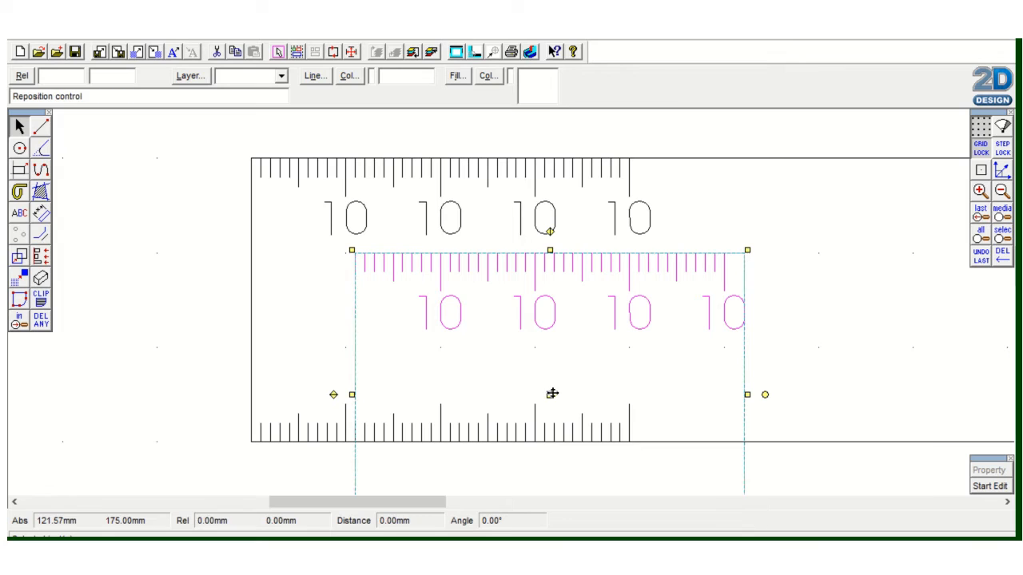
click(817, 286)
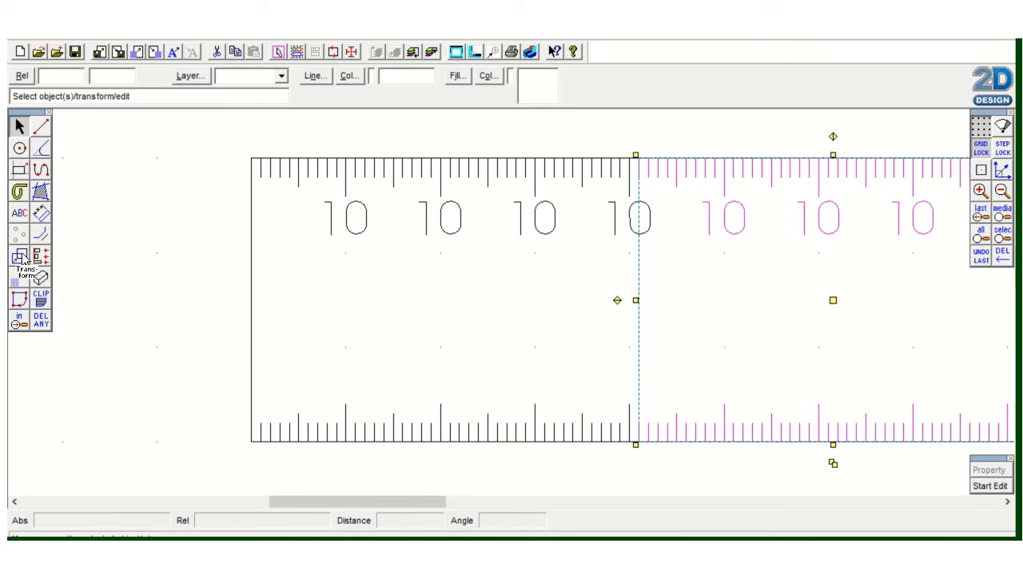
Step: Duplicate the four selected graduation groups again and align the copy directly after them, extending the scale to 120 mm
drag(295, 502, 384, 523)
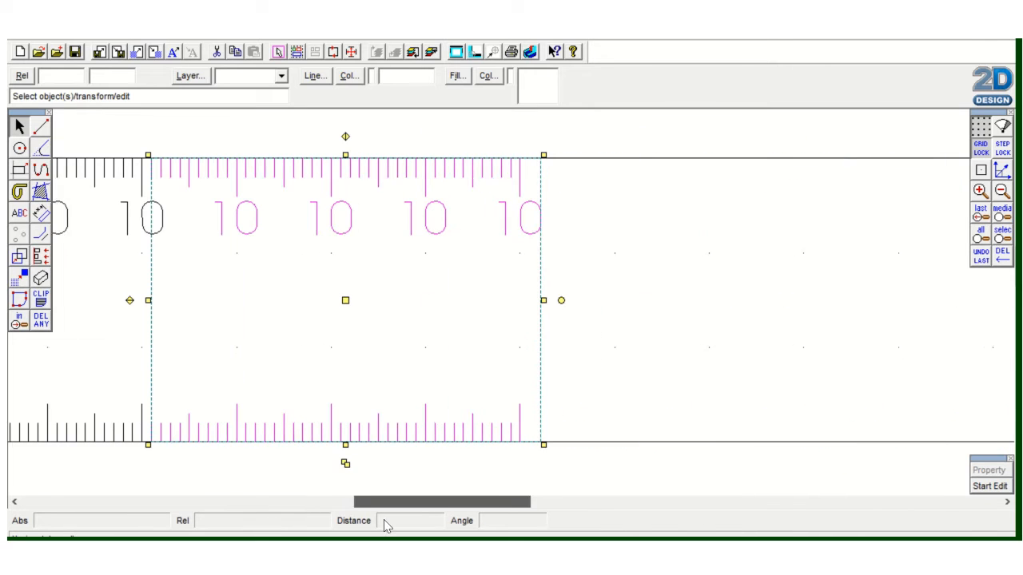
drag(327, 465, 399, 414)
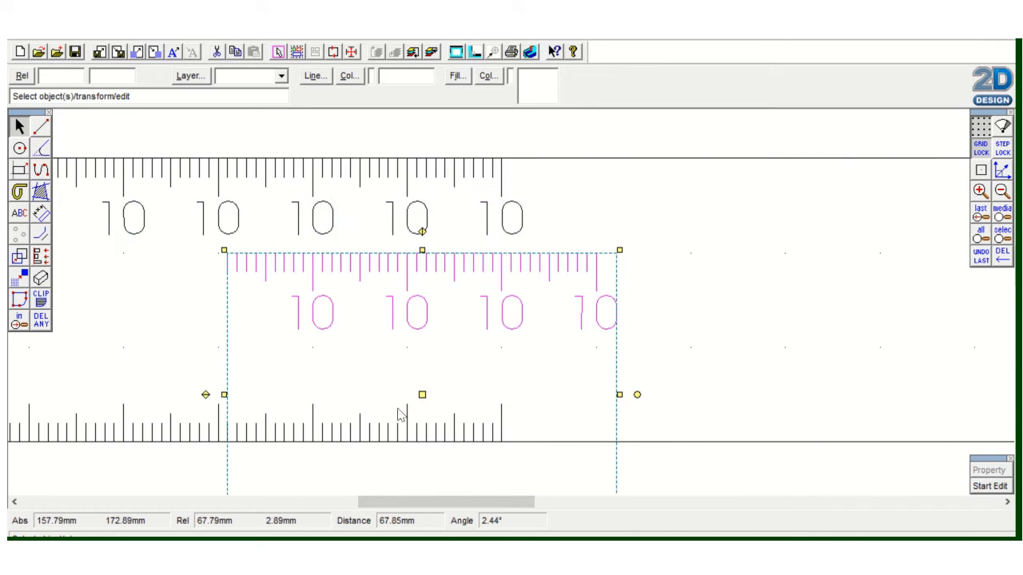
click(422, 395)
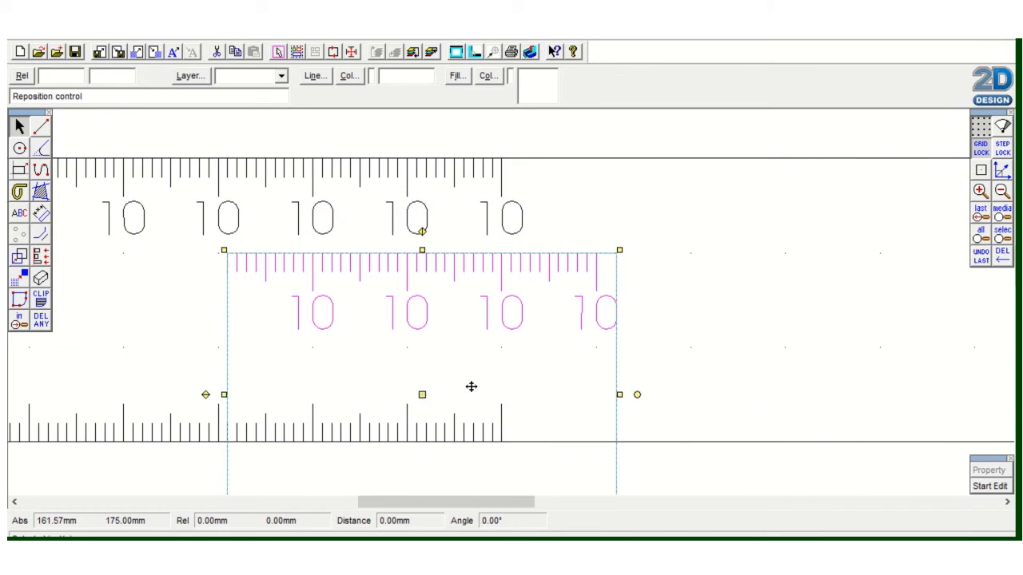
click(697, 282)
Step: Duplicate the last three graduation groups with their labels and align the copy after them, extending the scale to 150 mm
mouse_move(463, 501)
mouse_down()
mouse_move(546, 514)
mouse_move(522, 516)
mouse_up()
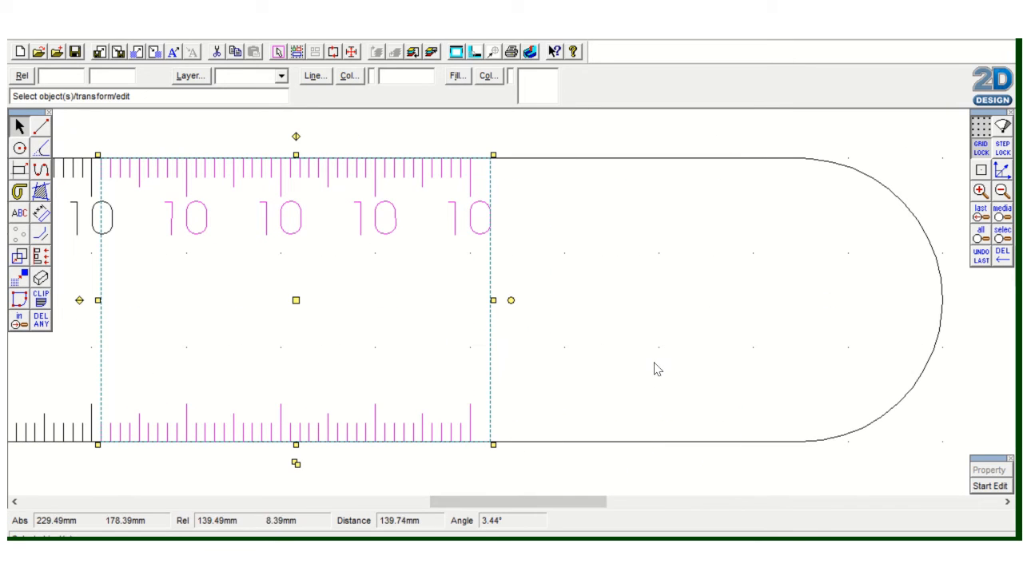
click(555, 476)
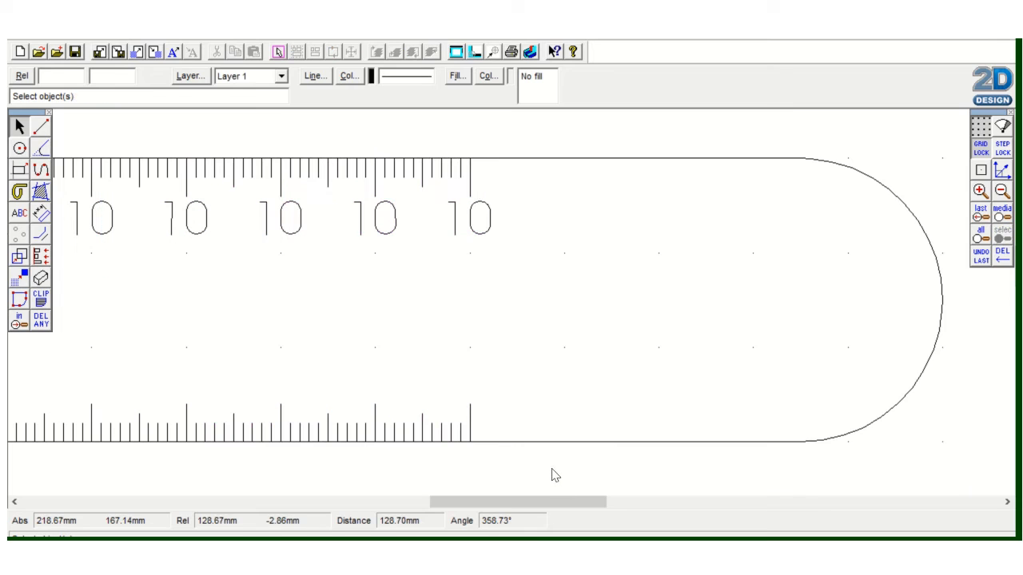
drag(192, 146, 495, 487)
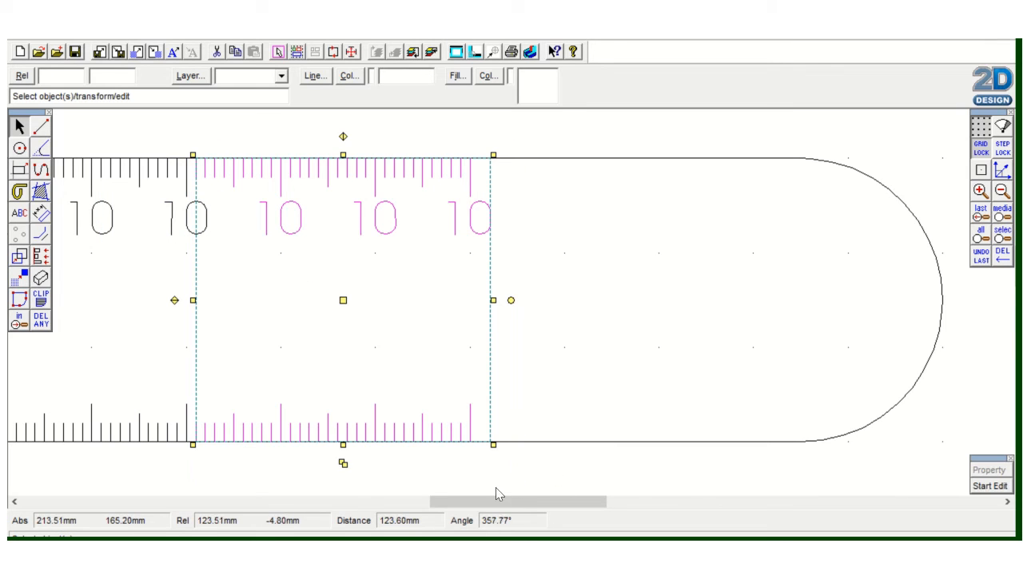
click(344, 467)
drag(438, 395, 612, 293)
click(531, 131)
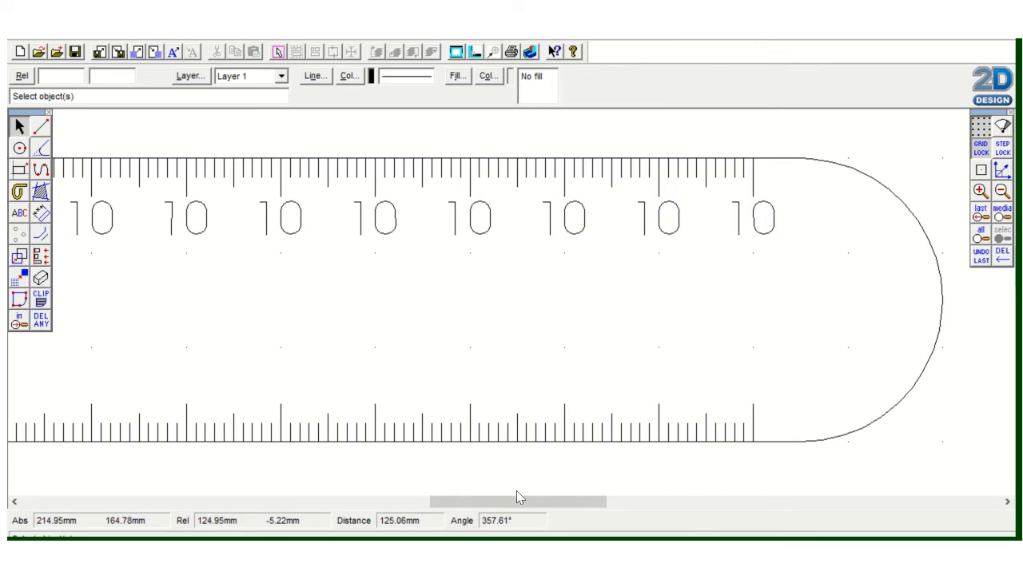
drag(517, 497, 395, 499)
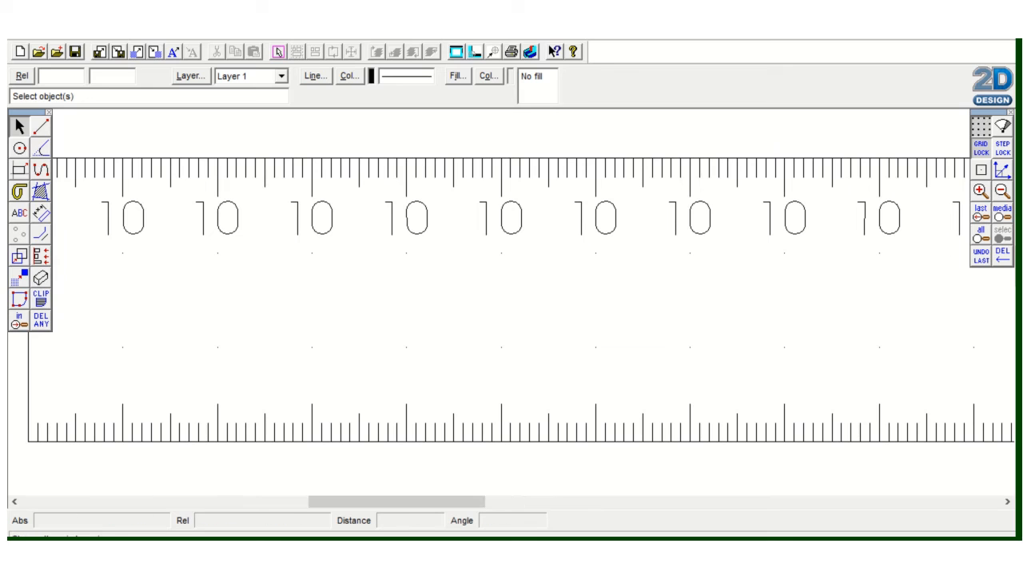
Step: Change the second number label along the ruler's upper edge to 20
click(1001, 192)
click(1001, 193)
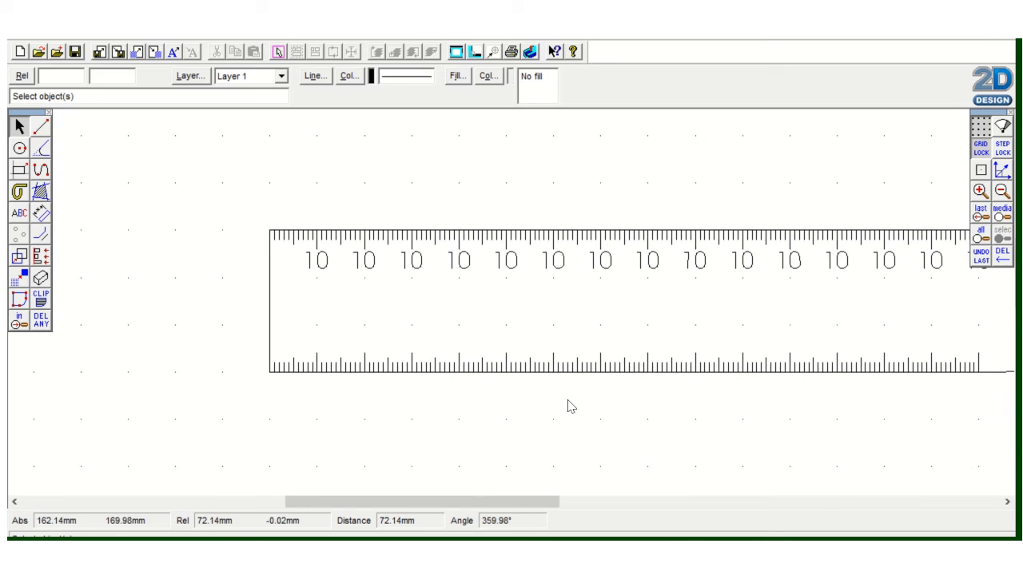
drag(469, 502, 502, 502)
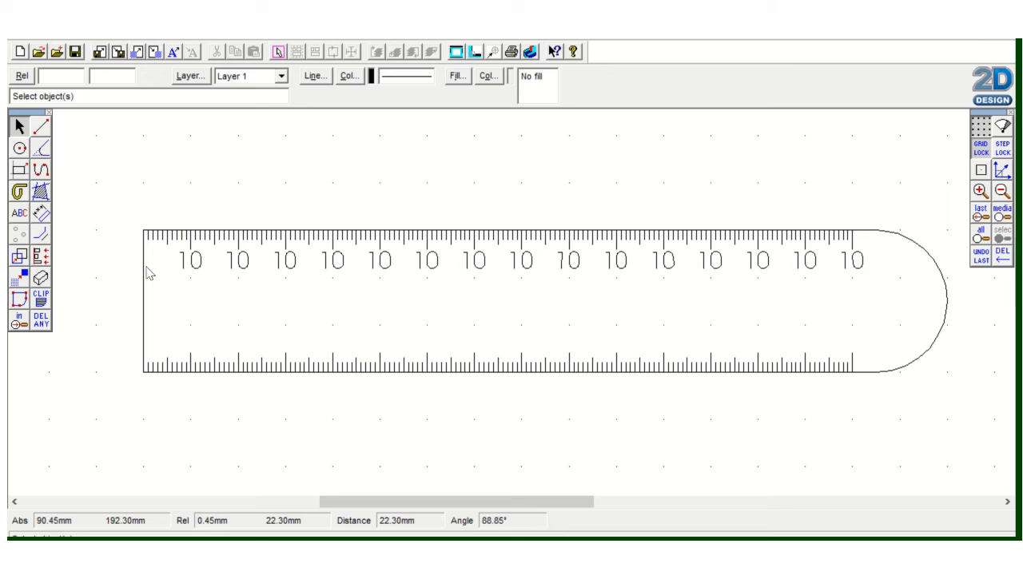
click(237, 267)
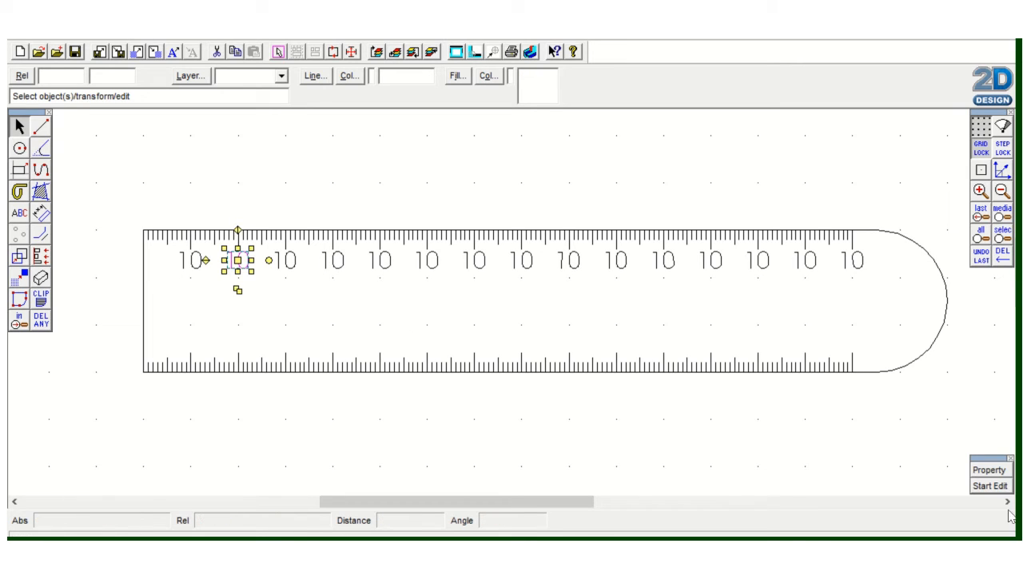
click(237, 269)
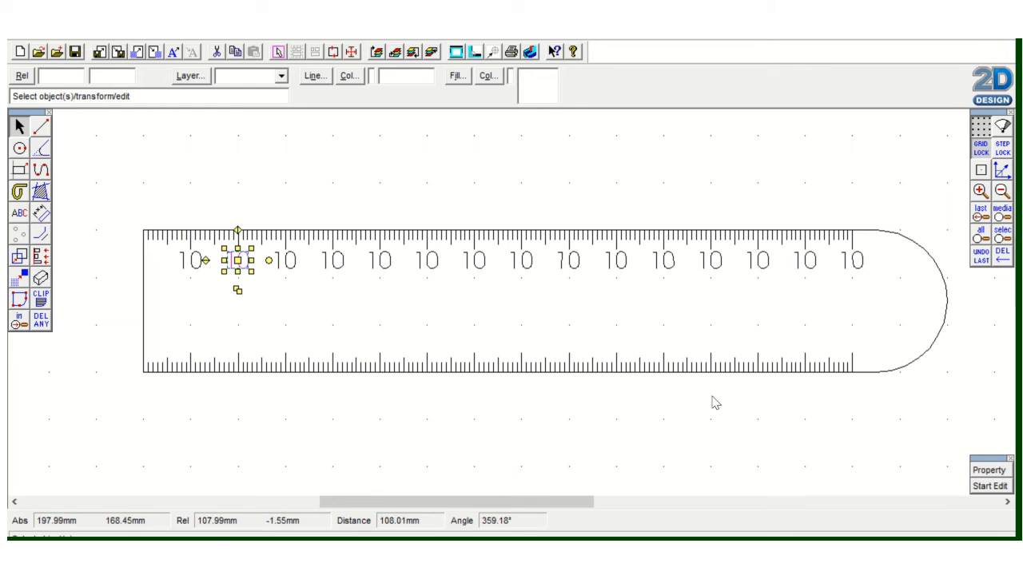
click(989, 485)
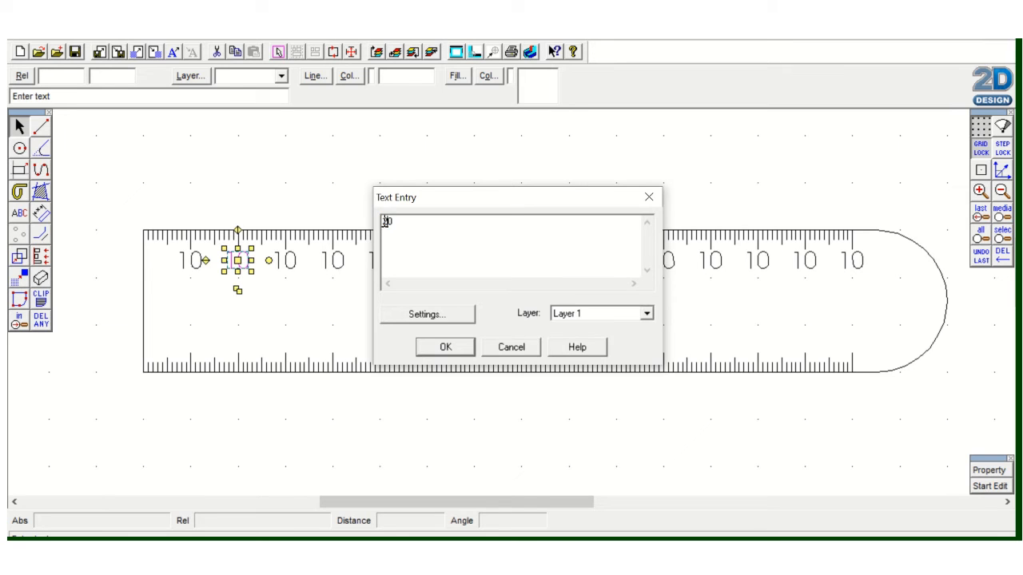
click(445, 349)
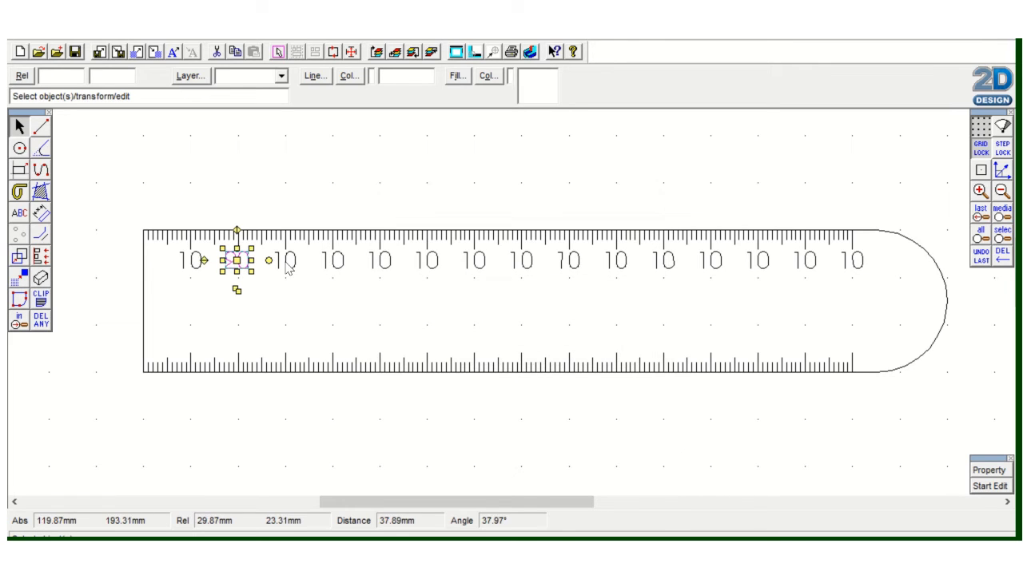
Step: Change the third number label along the ruler's upper edge to 30
click(288, 268)
click(995, 485)
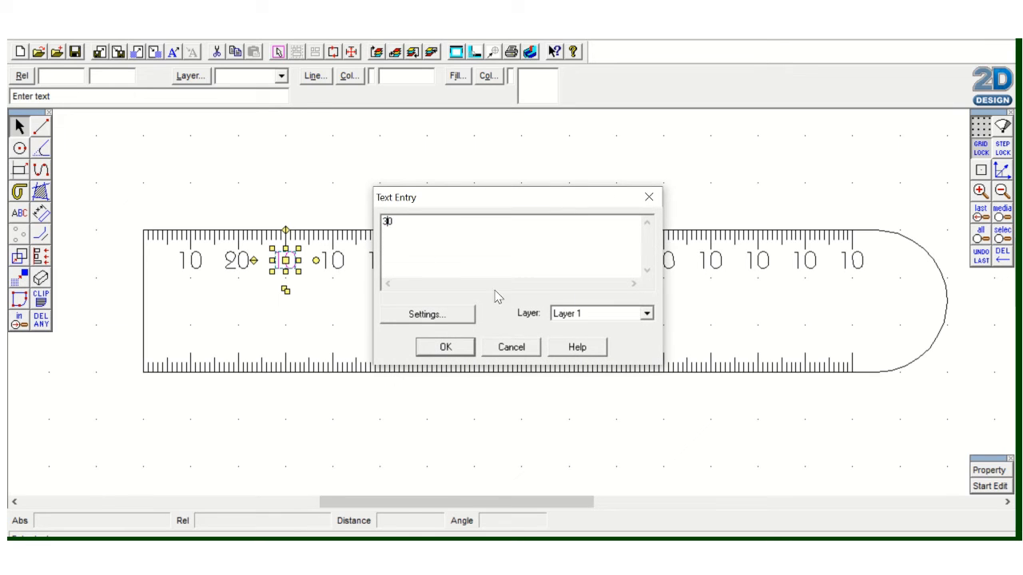
text(3)
click(446, 347)
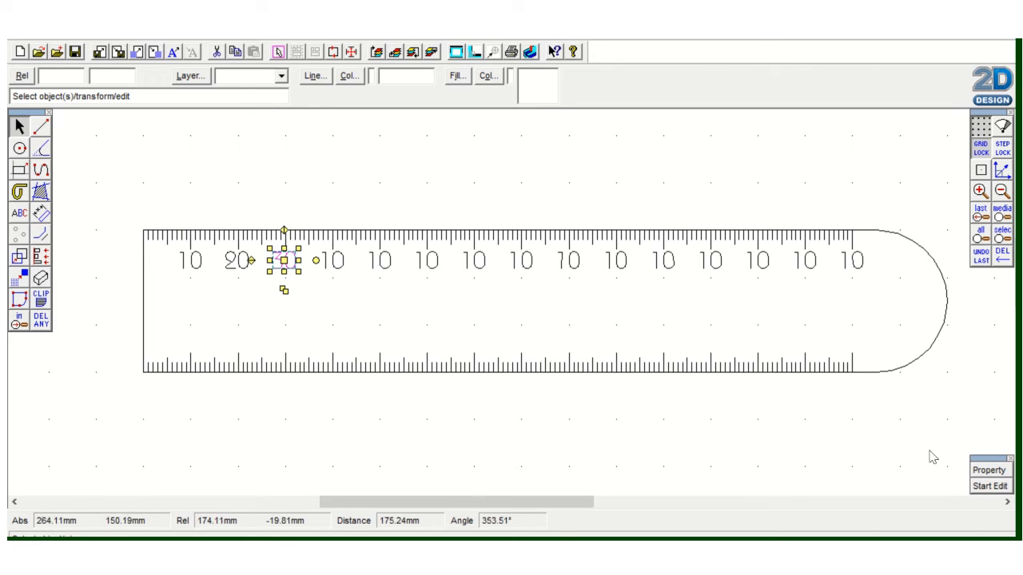
Step: Renumber the remaining labels along the upper edge from 40 to 150 in increments of 10
click(334, 264)
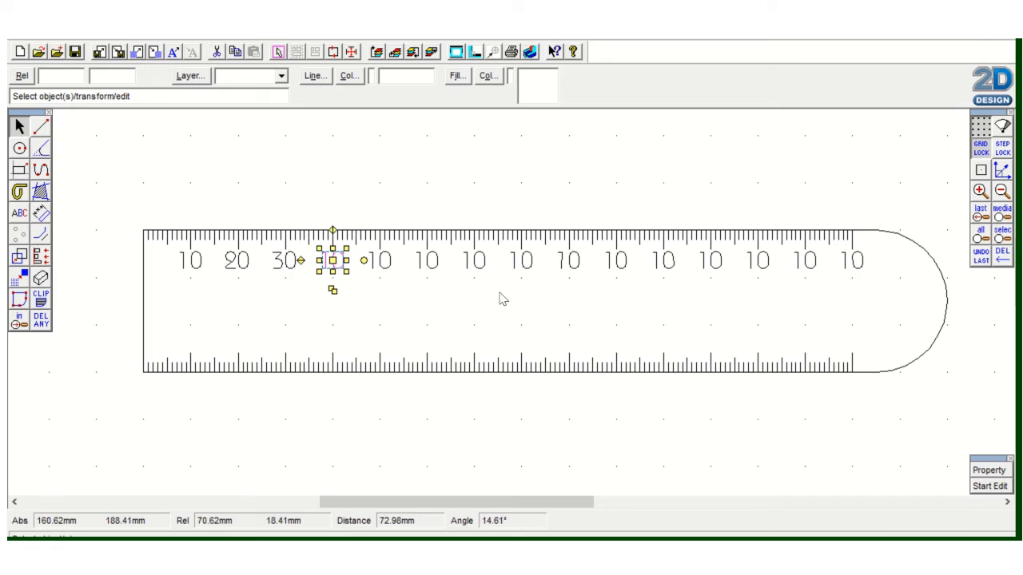
click(995, 485)
click(456, 315)
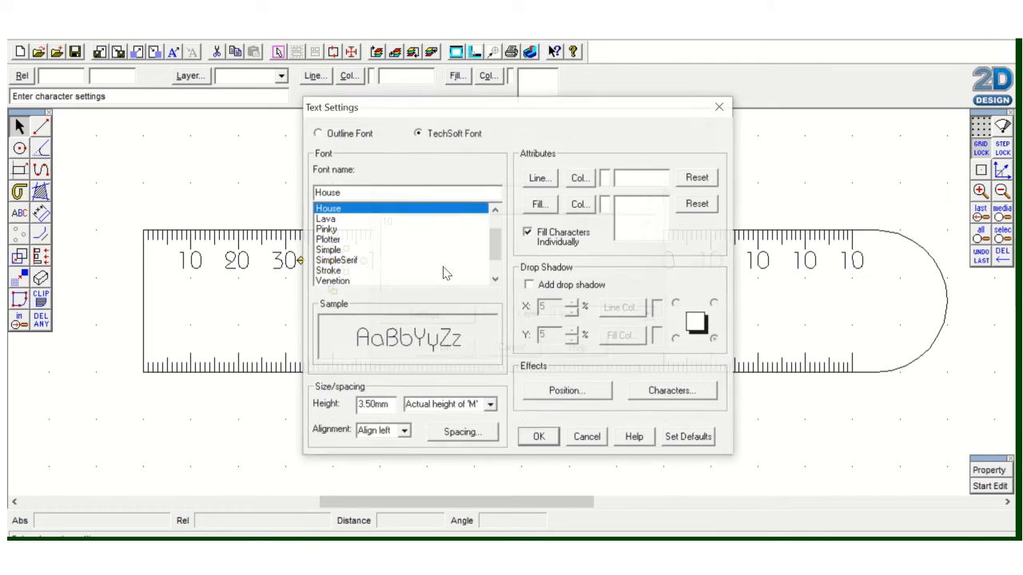
click(588, 438)
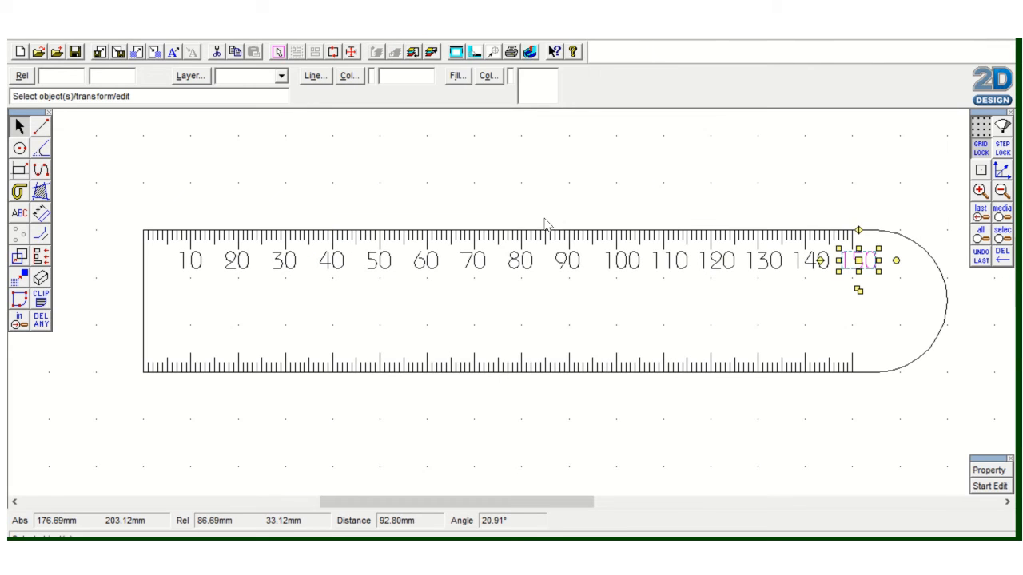
click(688, 177)
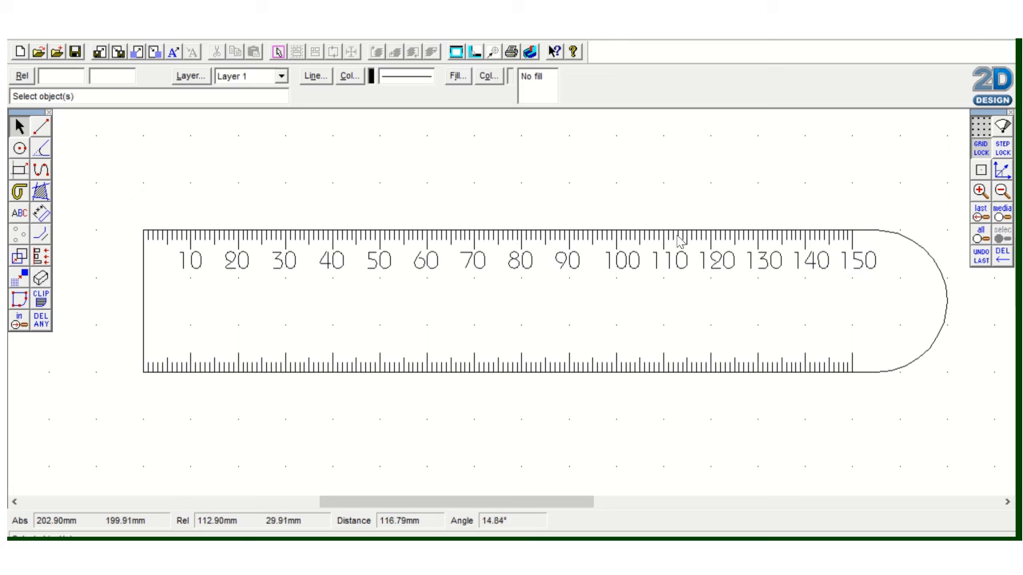
Step: Shift the labels 100 to 150 together about 1.4 mm to the left to centre them under their graduation lines
drag(601, 253, 730, 301)
click(596, 251)
drag(598, 249, 911, 313)
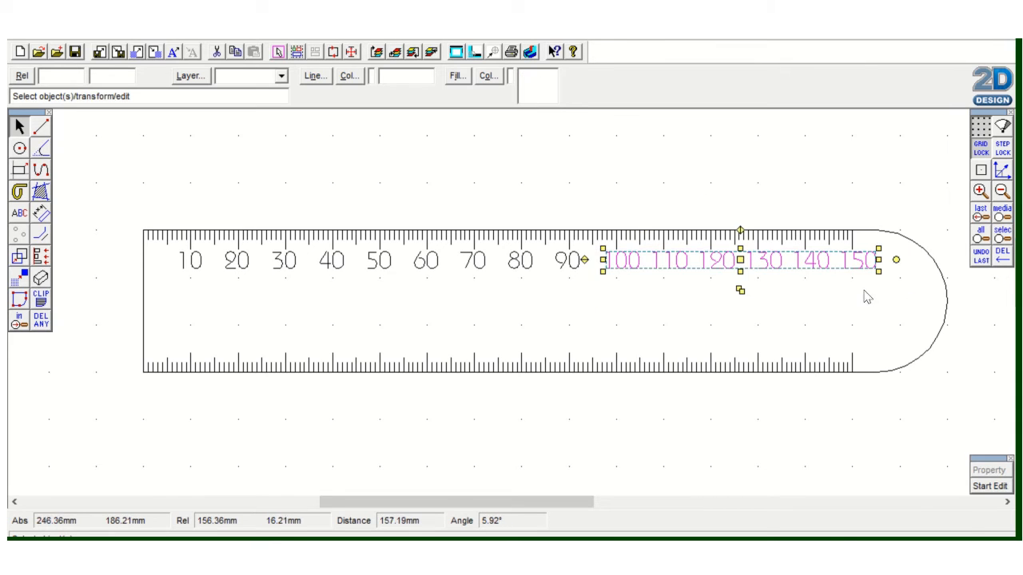
click(741, 260)
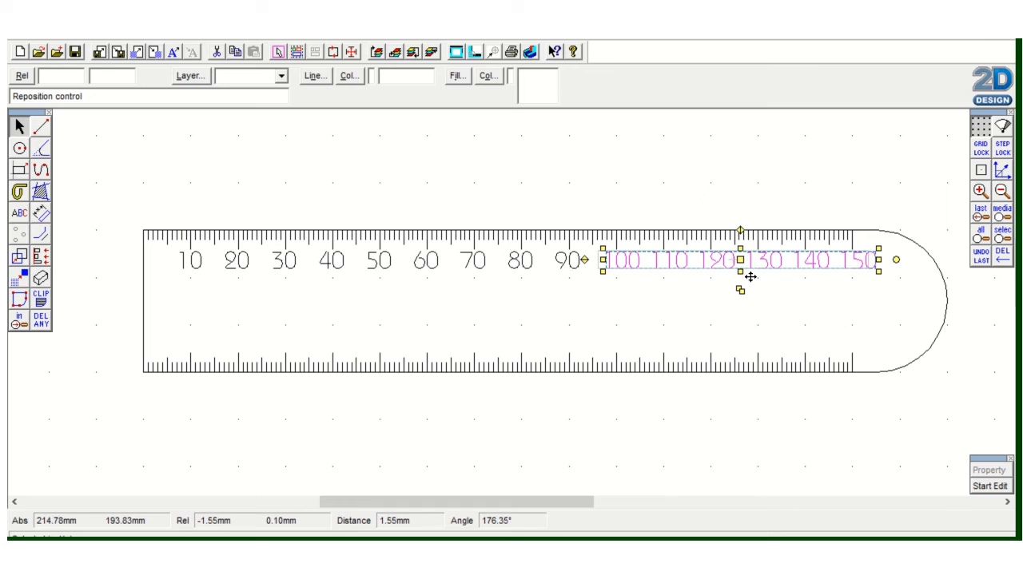
click(750, 276)
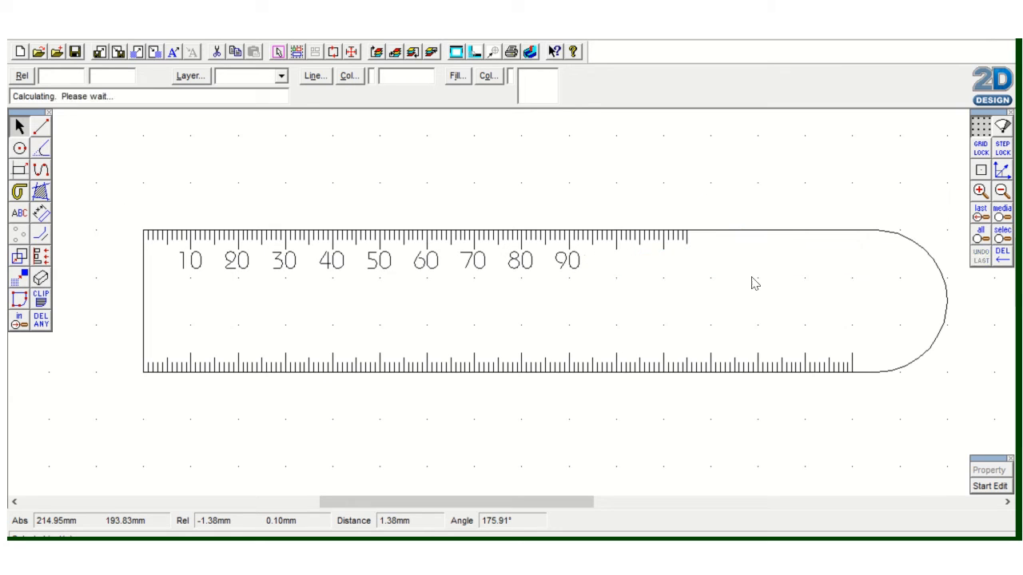
click(711, 202)
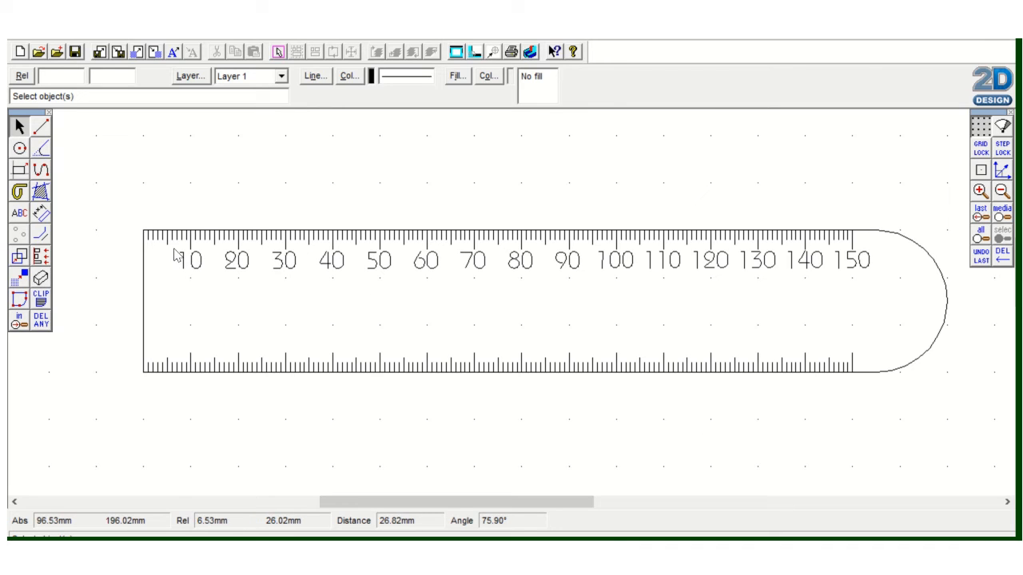
Step: Copy the whole row of upper number labels straight down to just above the lower edge's graduations
drag(173, 251, 894, 299)
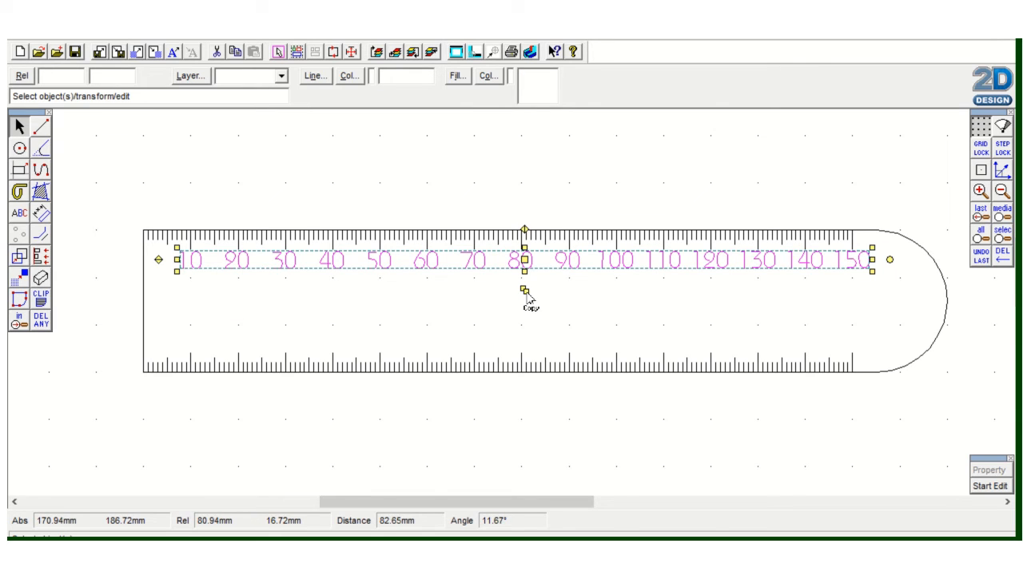
drag(530, 294, 525, 342)
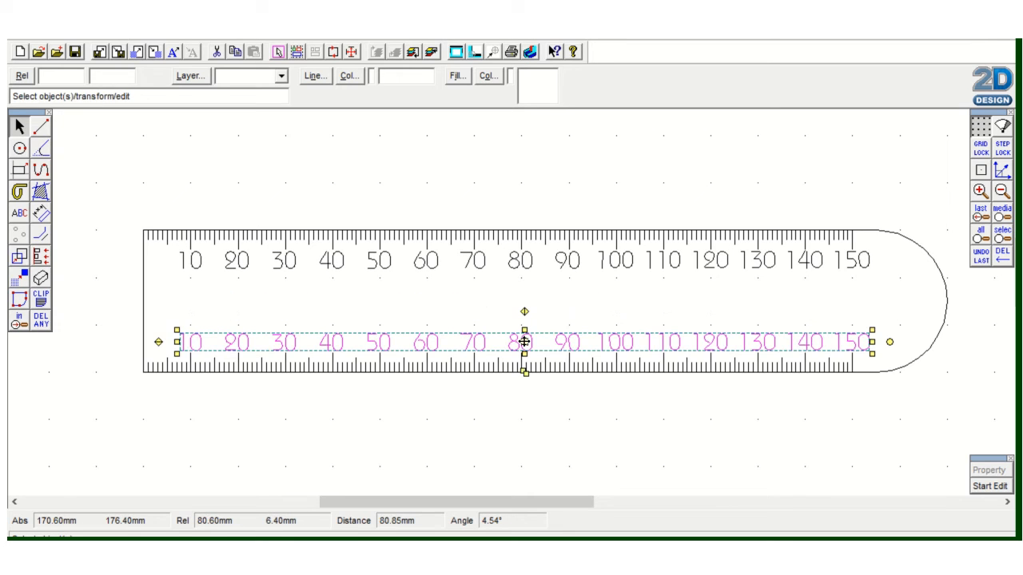
click(492, 196)
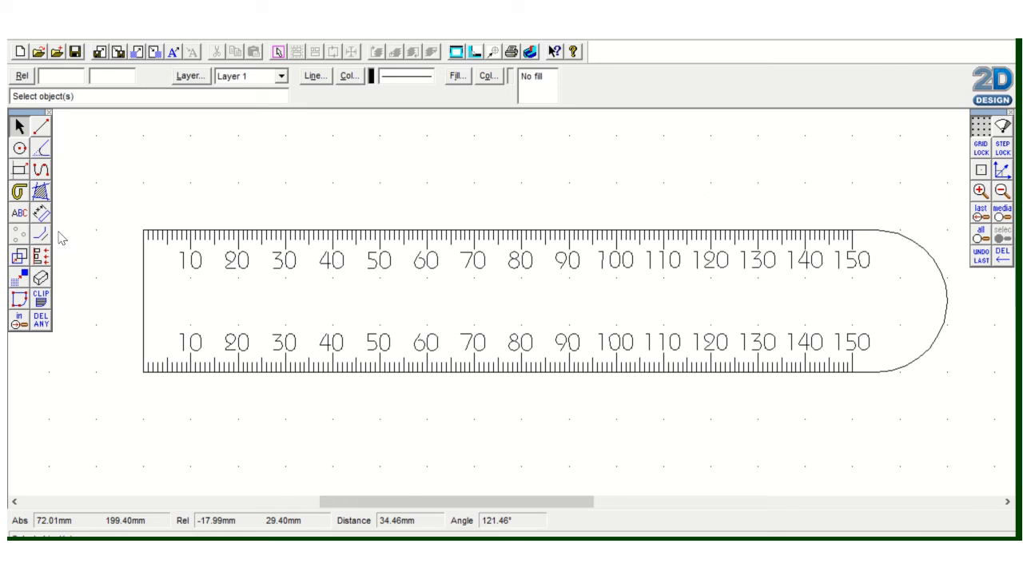
Step: Add the text "Name's engineering ruler!" in the Freehand font between the two rows of numbers
click(19, 212)
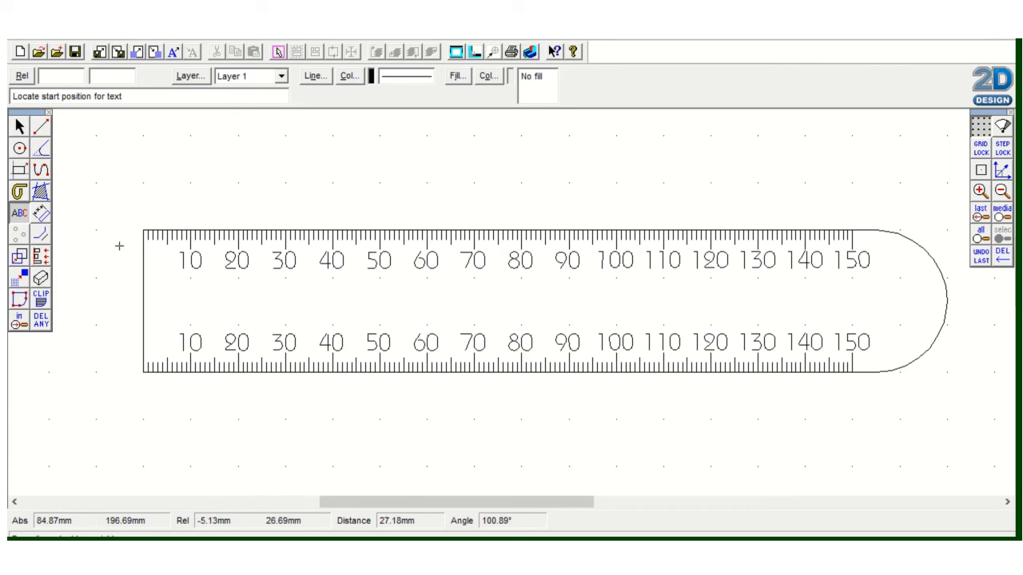
click(216, 299)
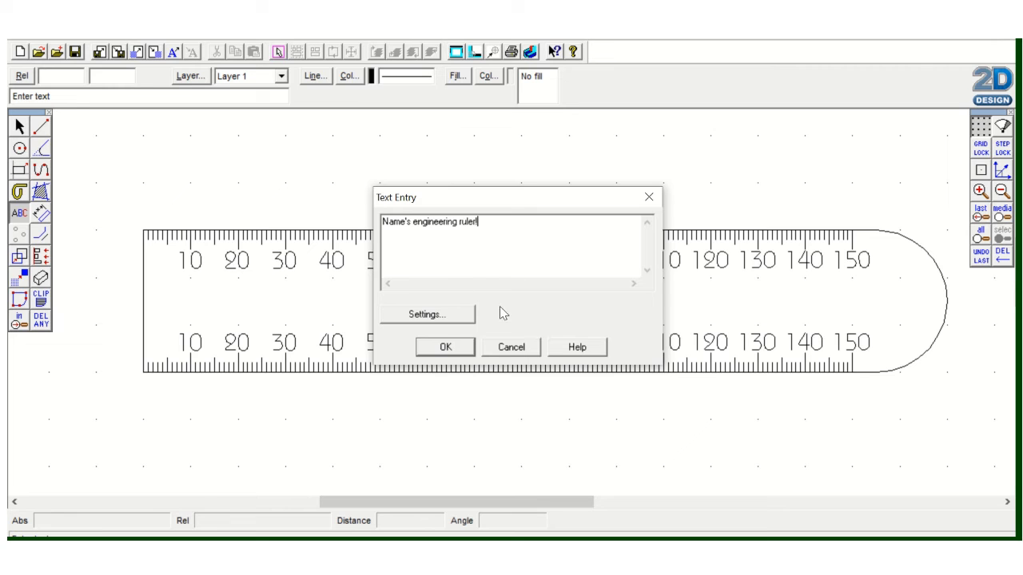
click(452, 316)
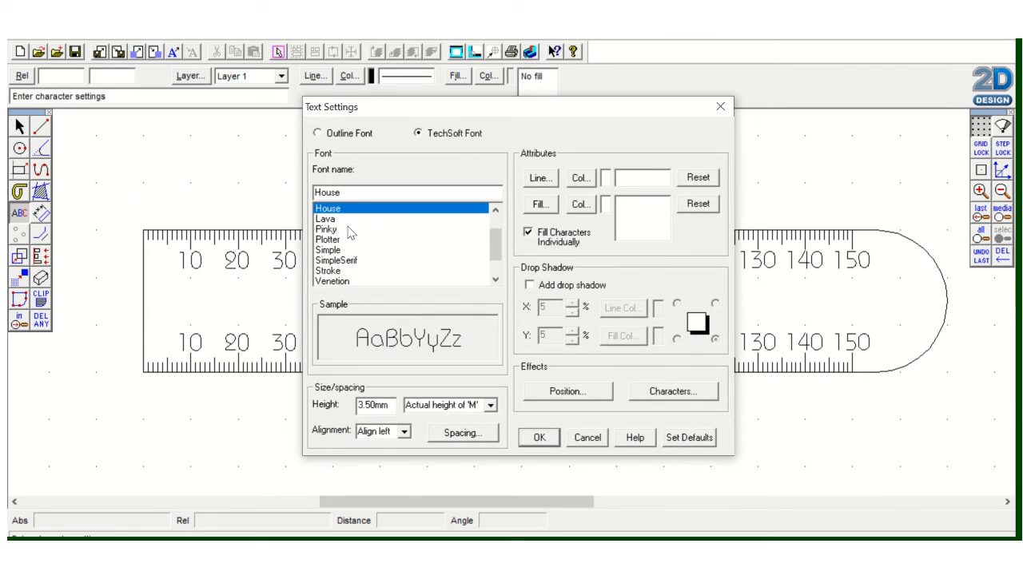
scroll(396, 232, up, 3)
click(362, 220)
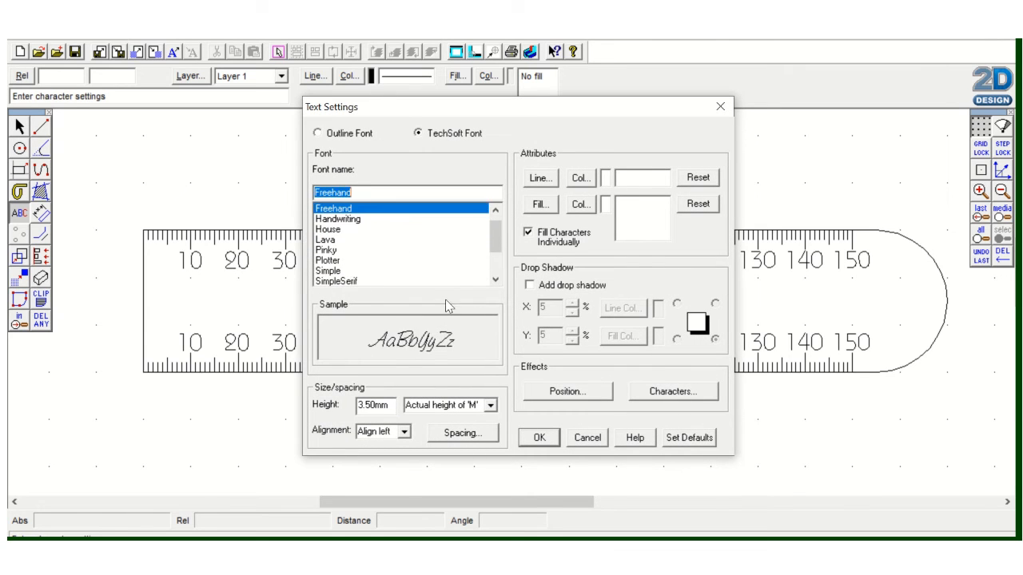
click(539, 438)
click(445, 348)
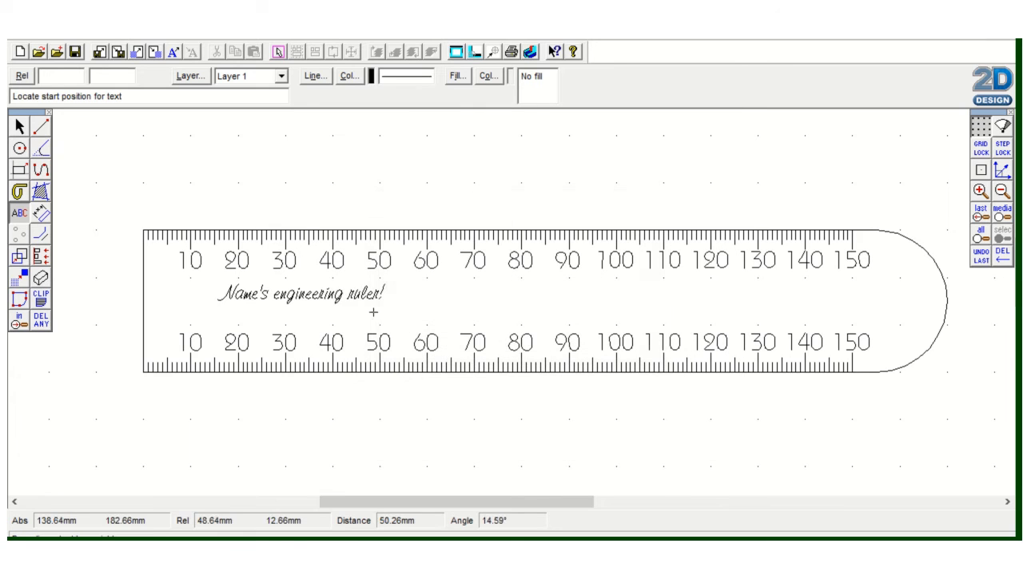
Step: Enlarge the ruler's title text to span roughly the 20 to 140 mm marks and centre it between the number rows
click(18, 126)
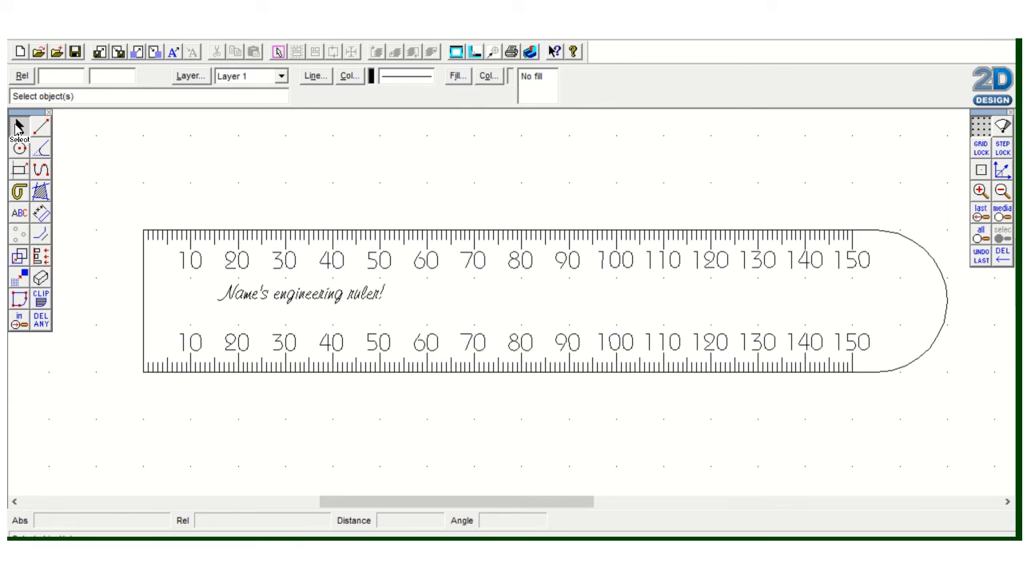
click(312, 302)
drag(387, 306, 815, 320)
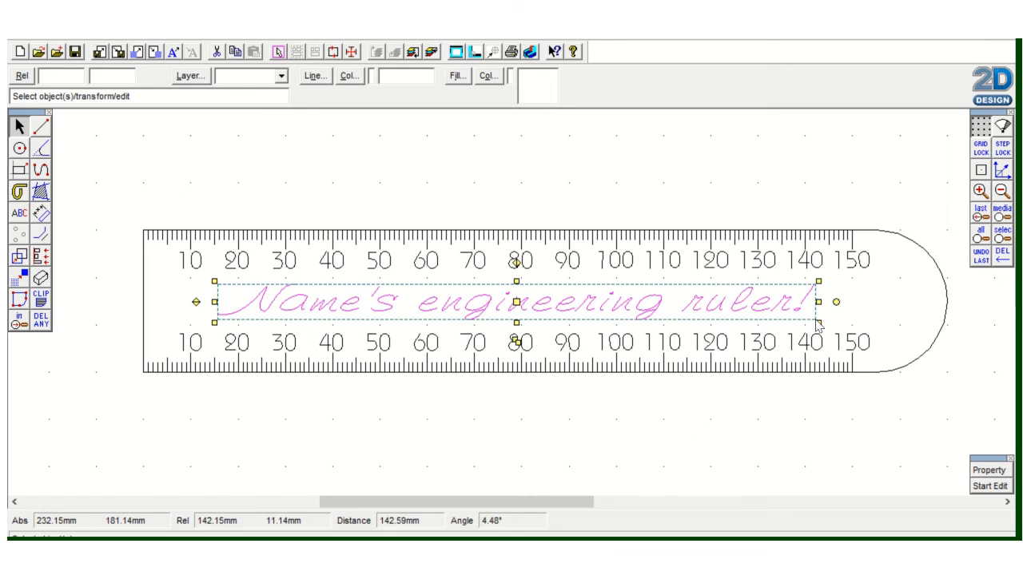
drag(517, 301, 518, 297)
click(530, 183)
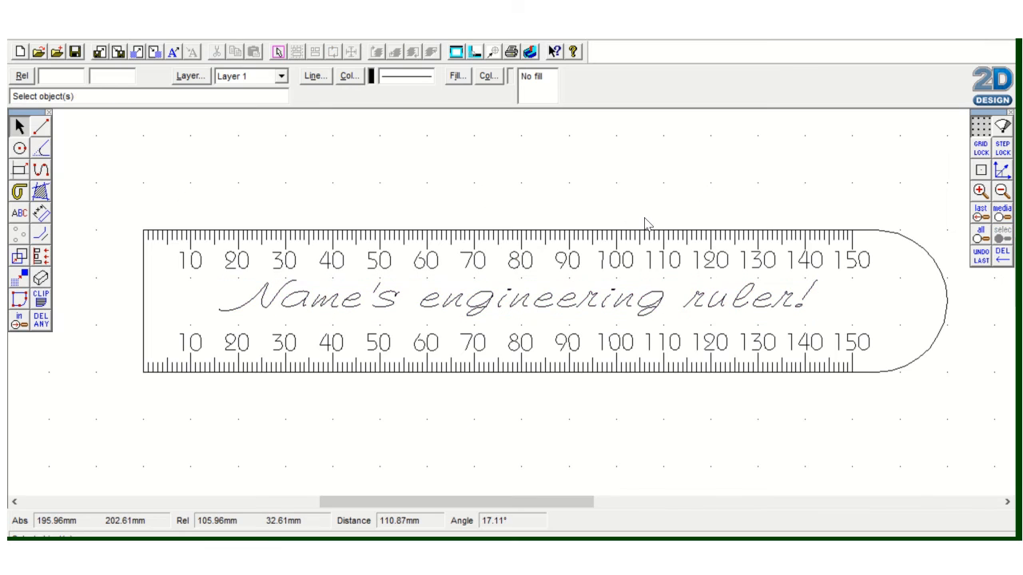
Step: Draw a circle of radius 5 mm in the rounded end, centred about 156 mm from the ruler's left edge
double_click(19, 150)
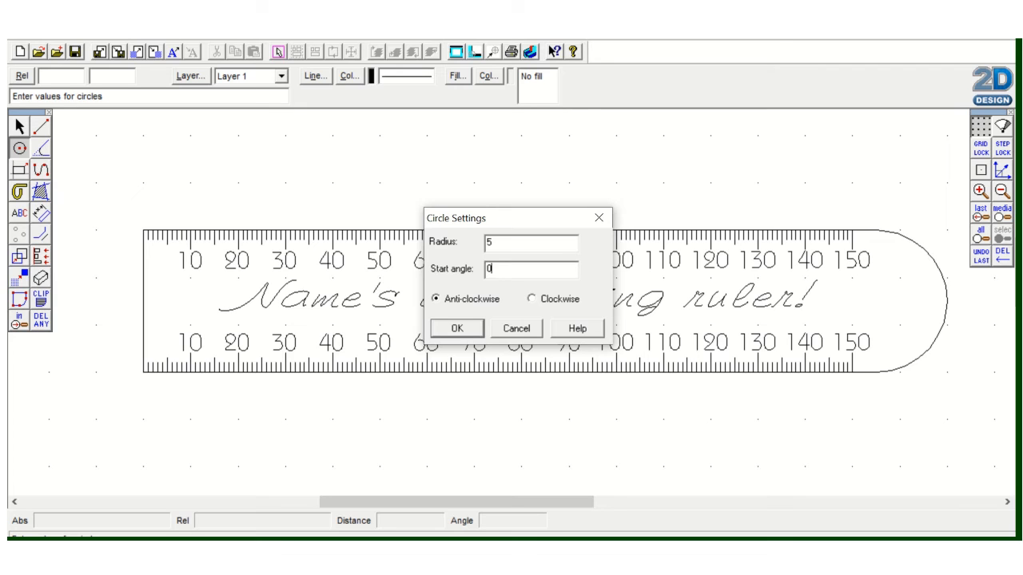
click(469, 331)
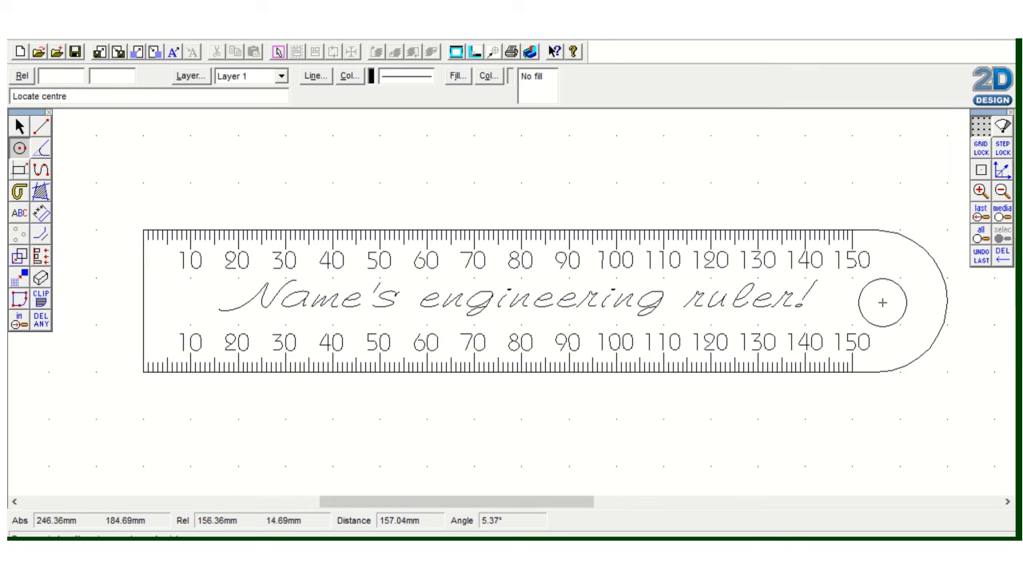
click(883, 302)
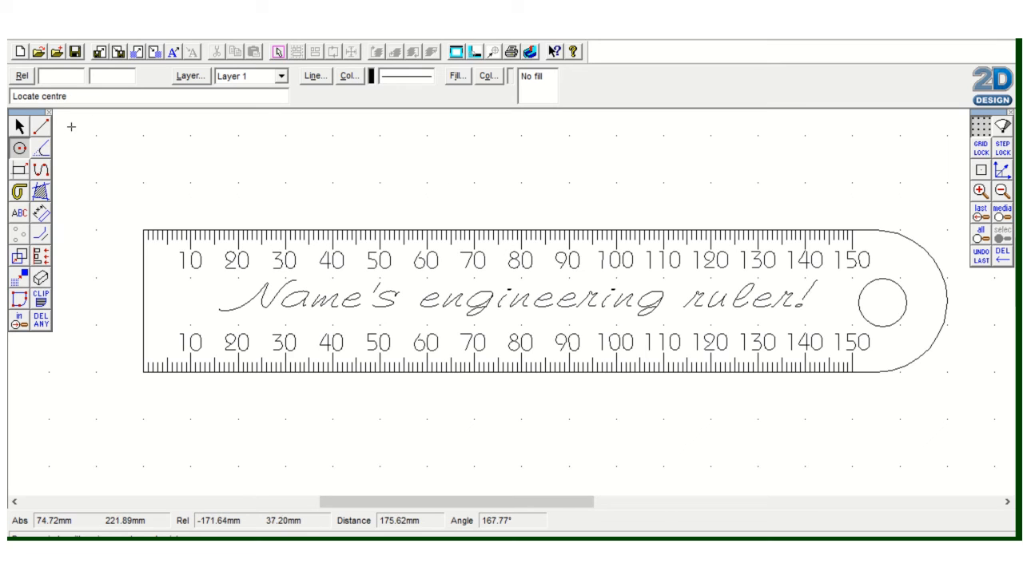
Step: Group all graduation marks, number labels and the title text, leaving out the ruler outline and the hole
click(20, 127)
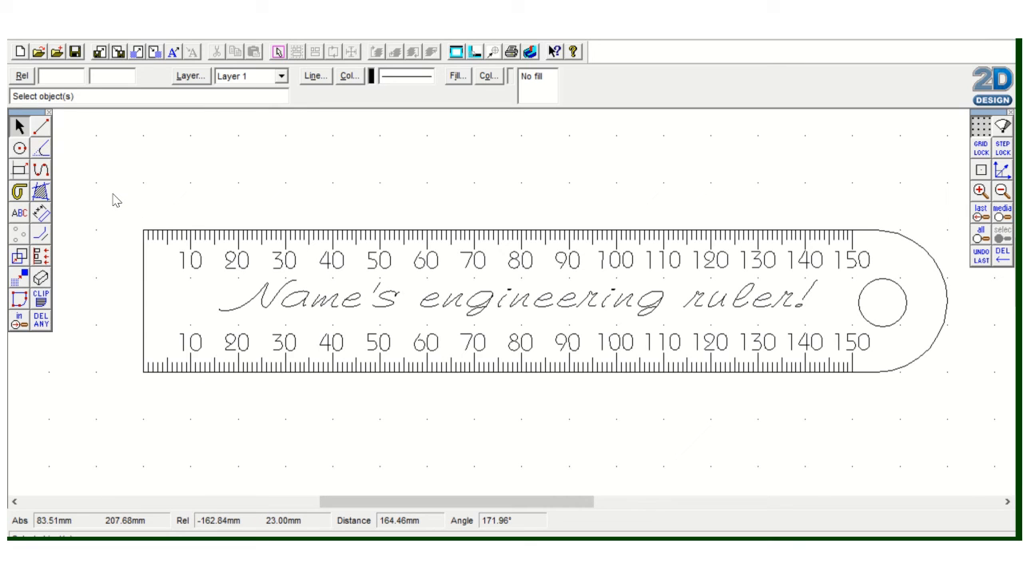
drag(114, 195, 876, 417)
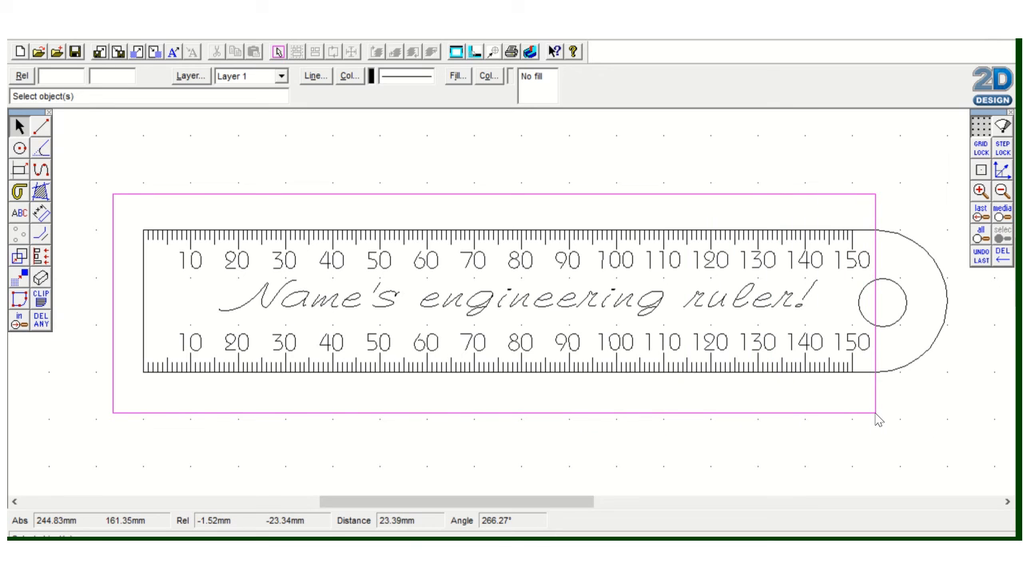
drag(876, 415, 876, 415)
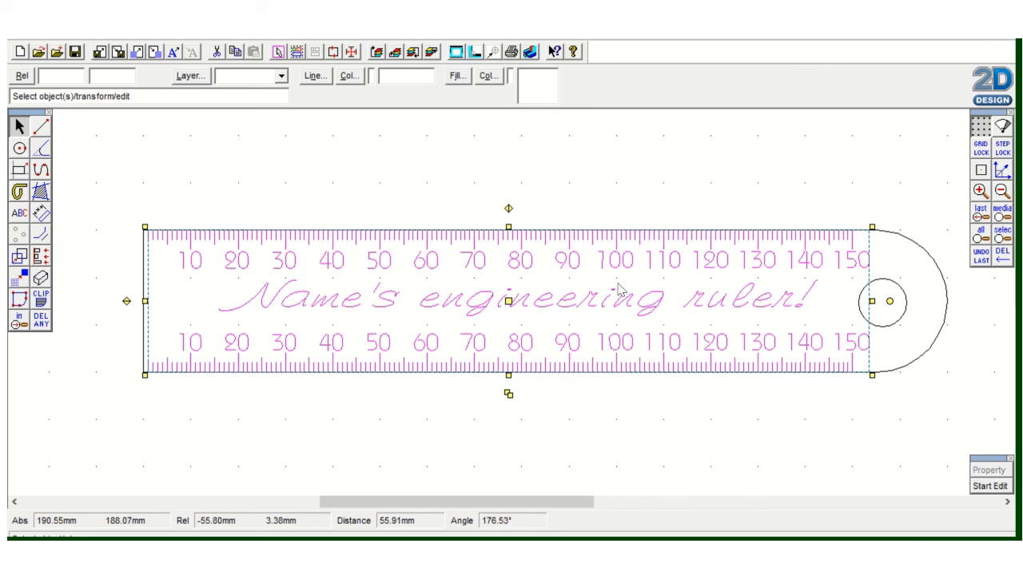
right_click(392, 156)
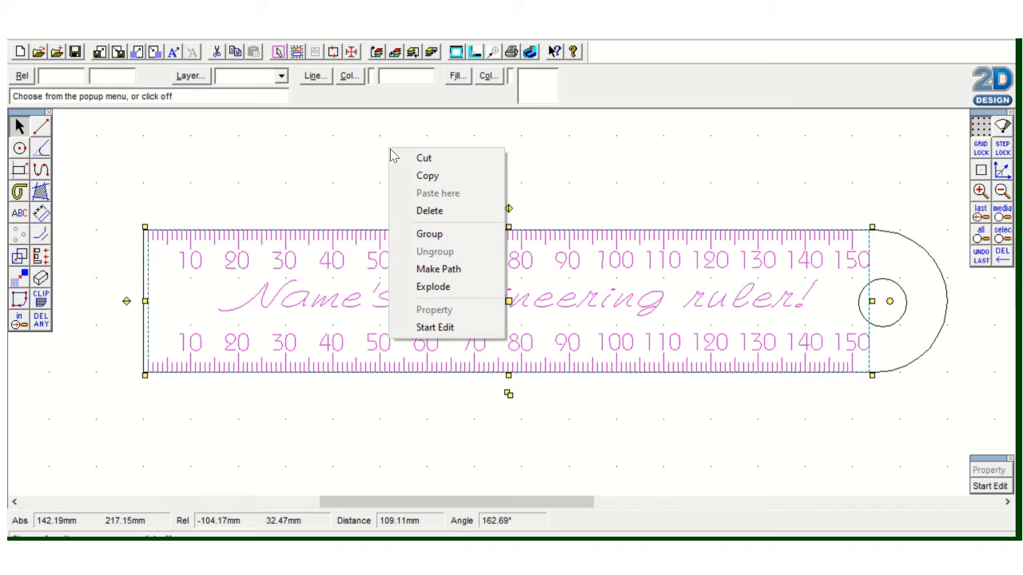
click(434, 236)
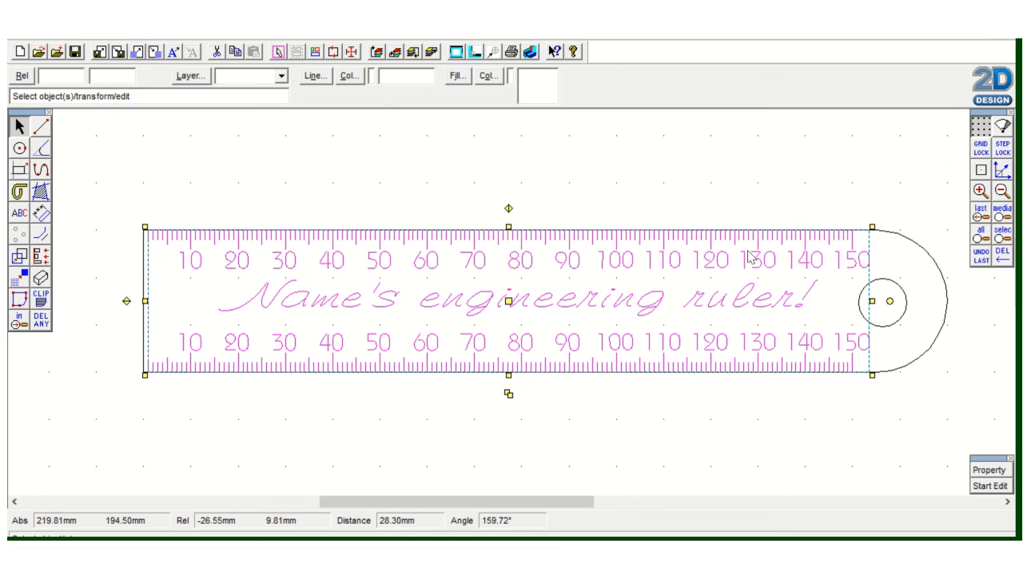
Step: Check the grouping of the markings by selecting it through different numbers and graduation marks, deselecting it each time
click(695, 190)
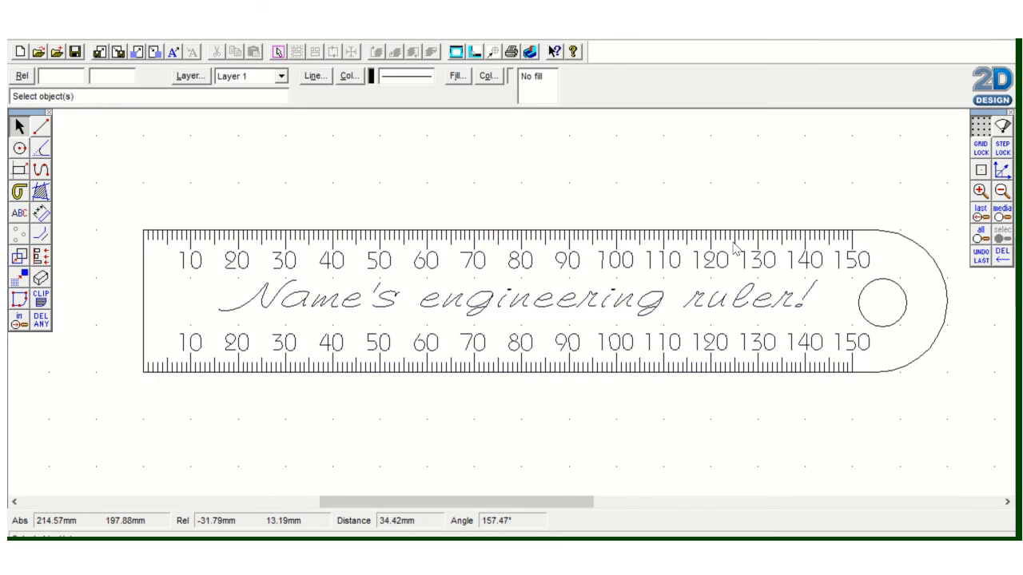
click(722, 271)
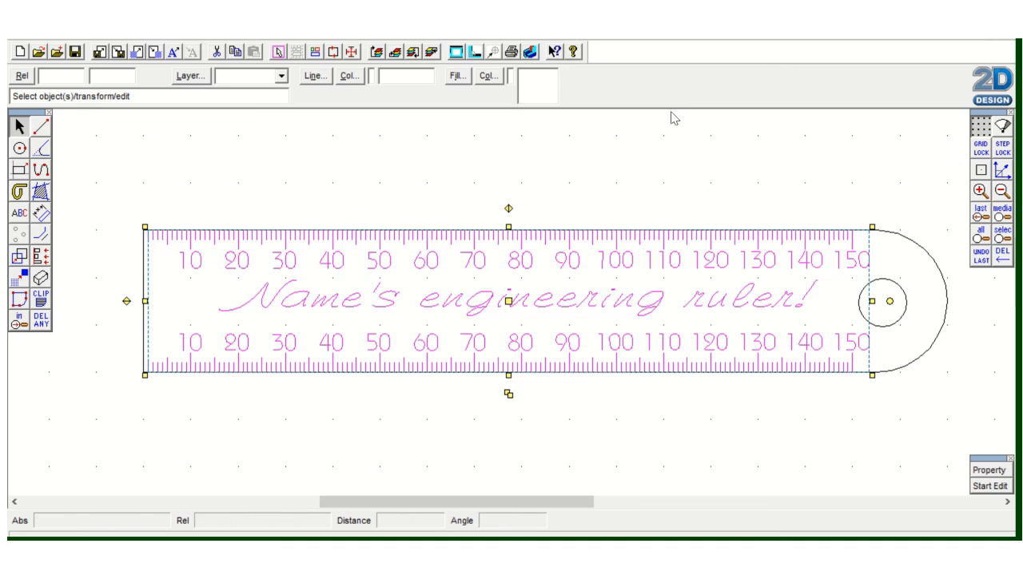
click(667, 146)
click(290, 356)
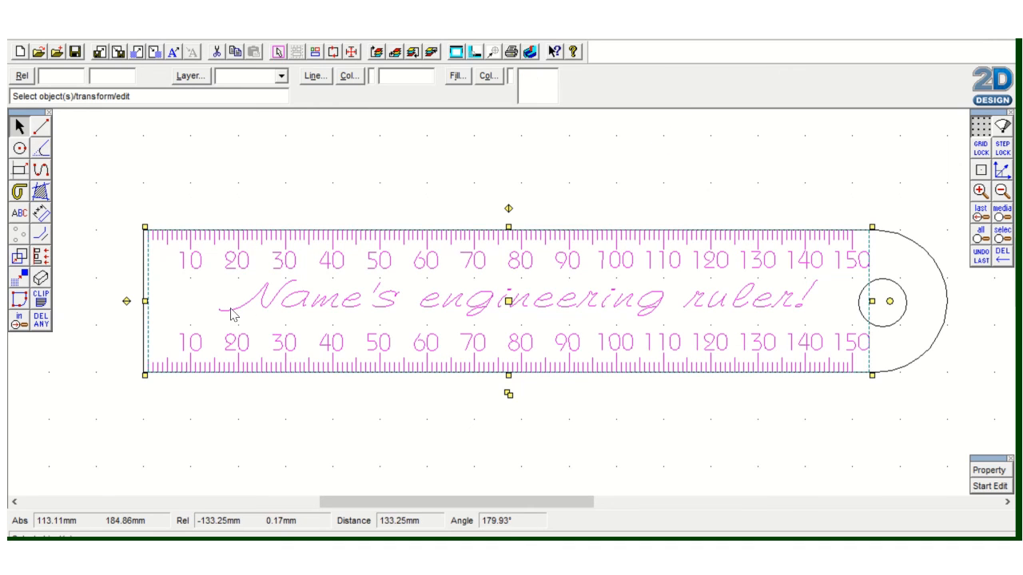
click(241, 220)
click(226, 372)
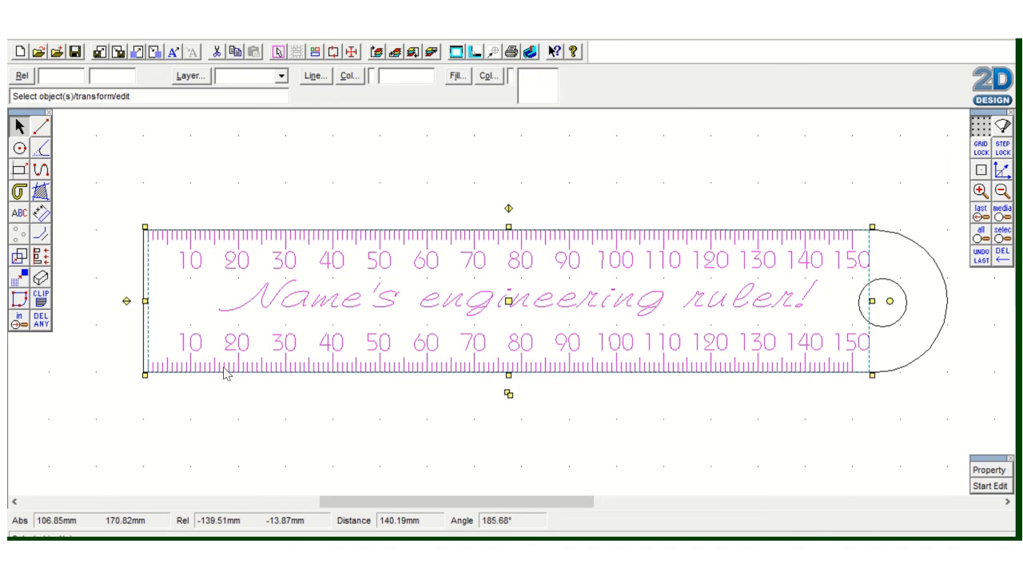
click(326, 168)
click(293, 266)
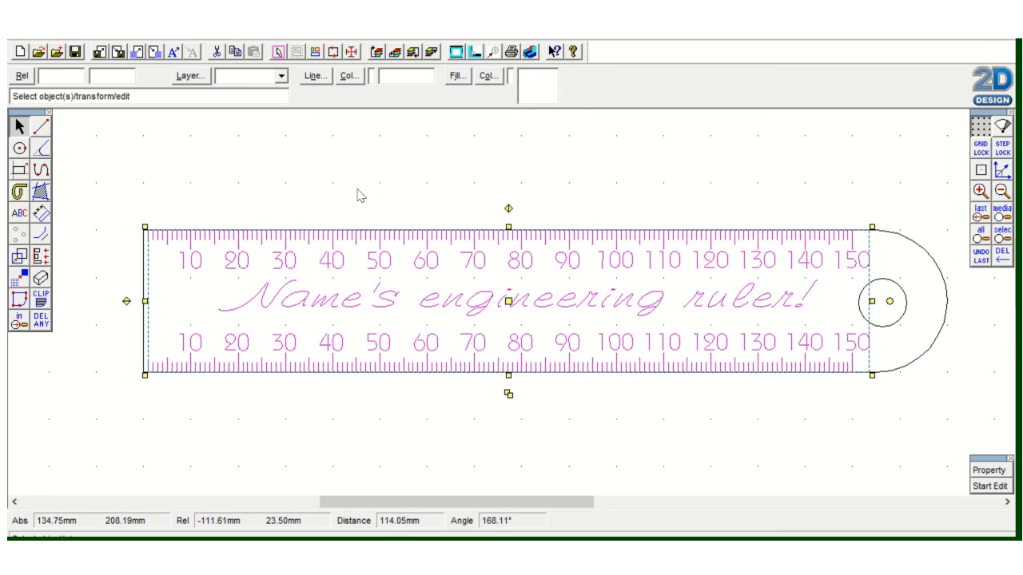
click(368, 194)
Step: Set the line colour of the grouped graduations, numbers and title text to the custom red
click(418, 272)
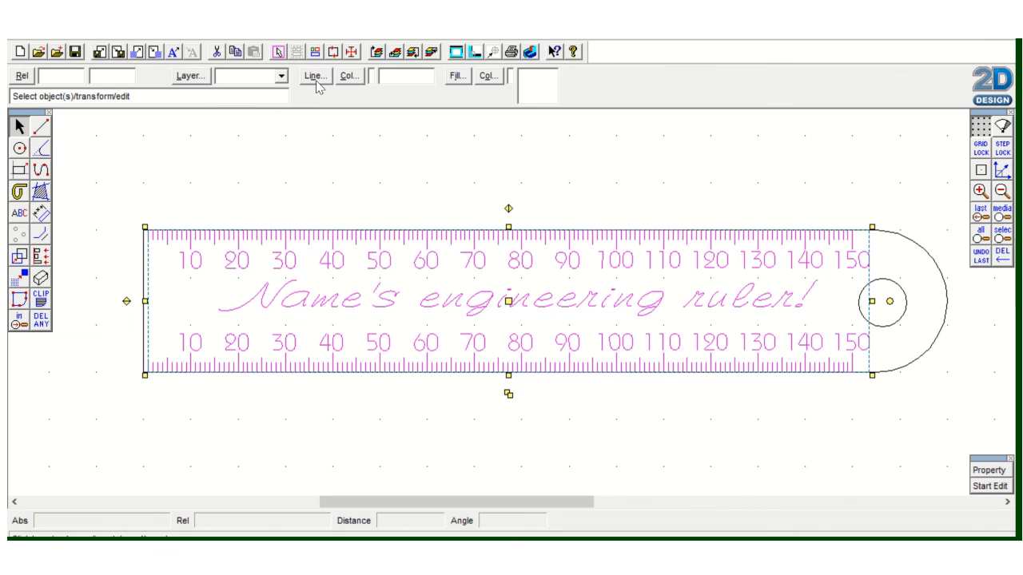
click(349, 77)
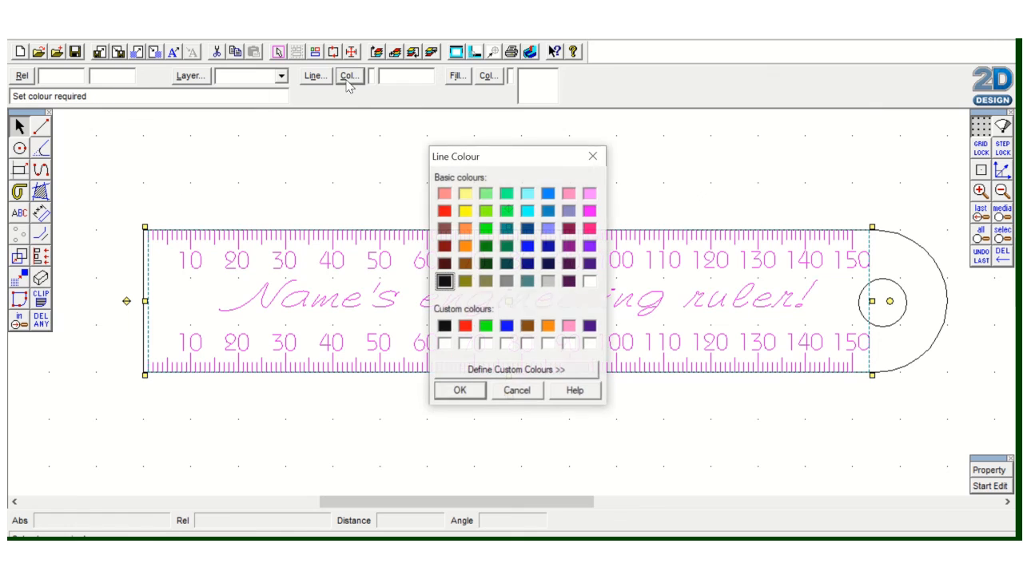
click(468, 330)
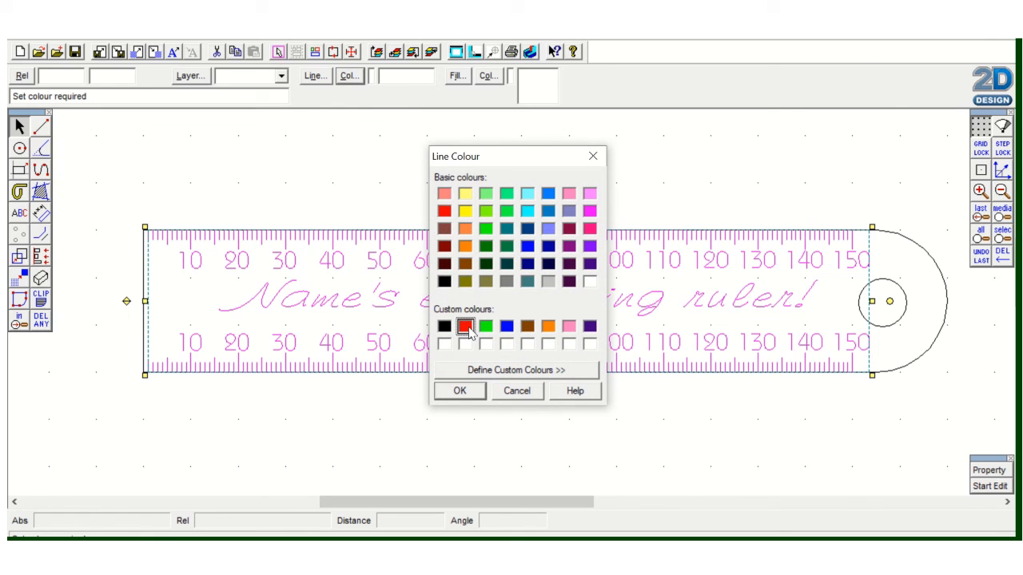
click(462, 391)
click(453, 213)
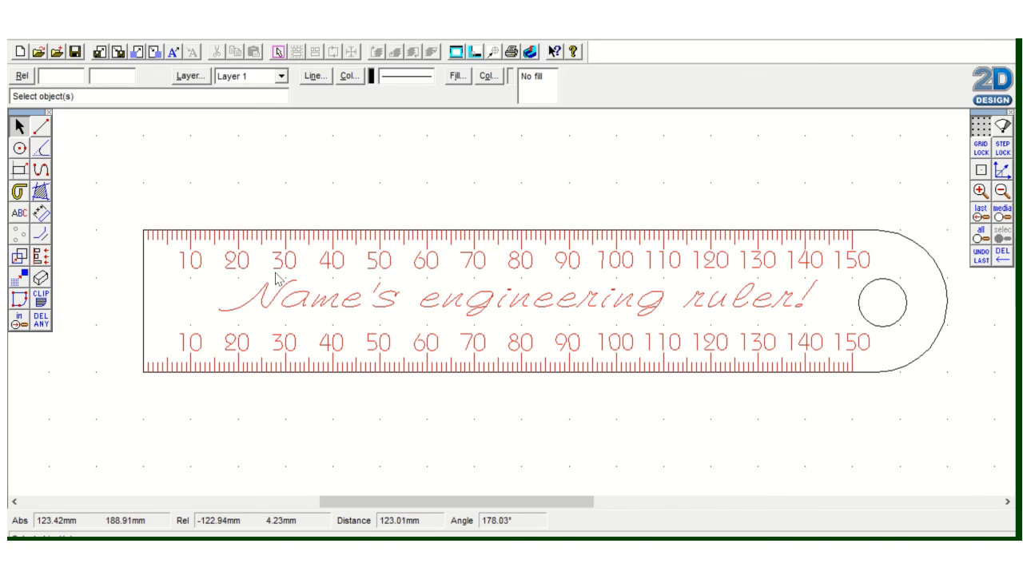
Step: Group the ruler outline and the hole, leaving the red markings out of the selection
drag(124, 206, 970, 418)
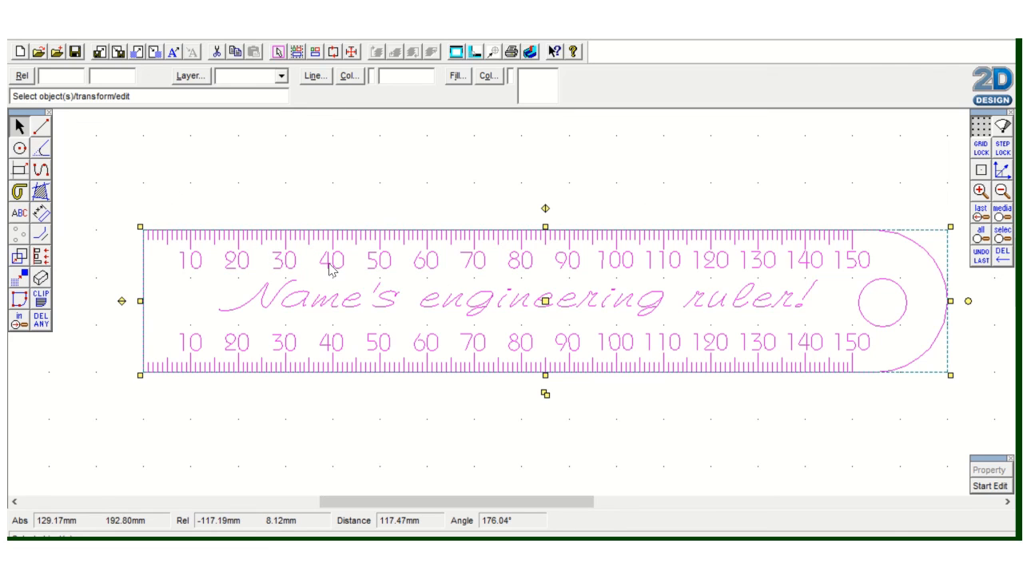
key(ctrl+g)
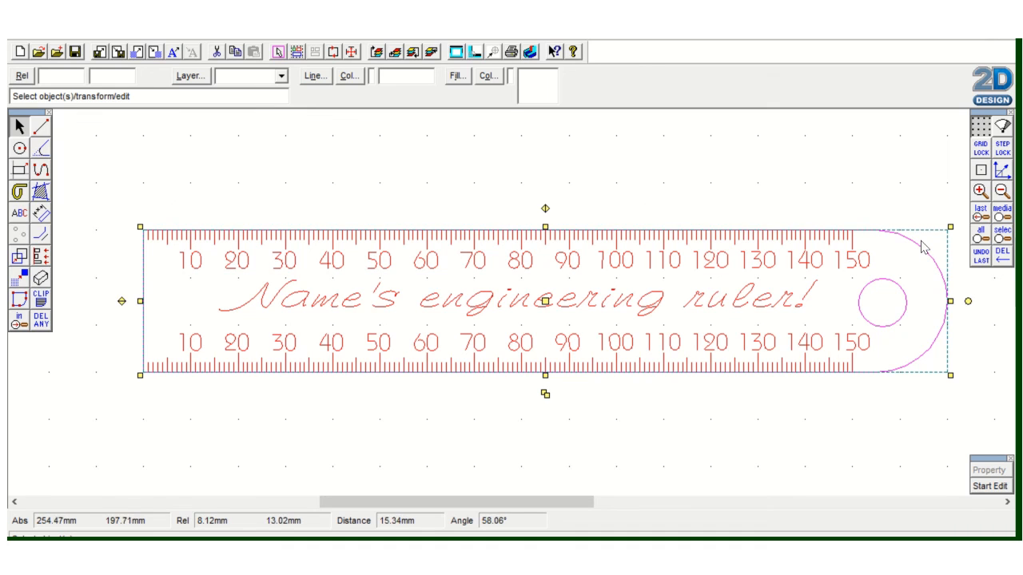
right_click(563, 170)
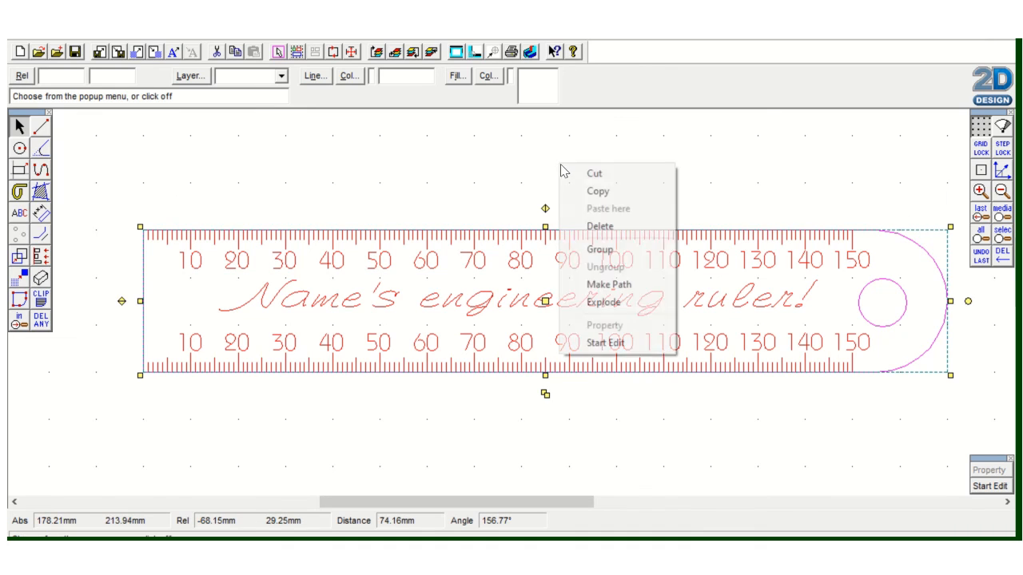
click(629, 251)
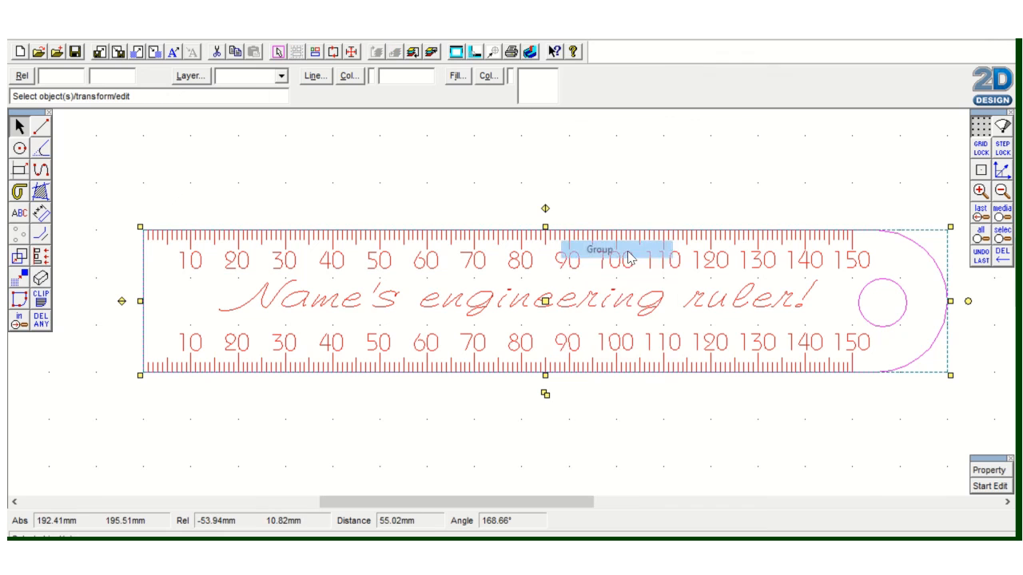
Step: Set the line colour of the grouped outline and hole to the custom blue
click(348, 76)
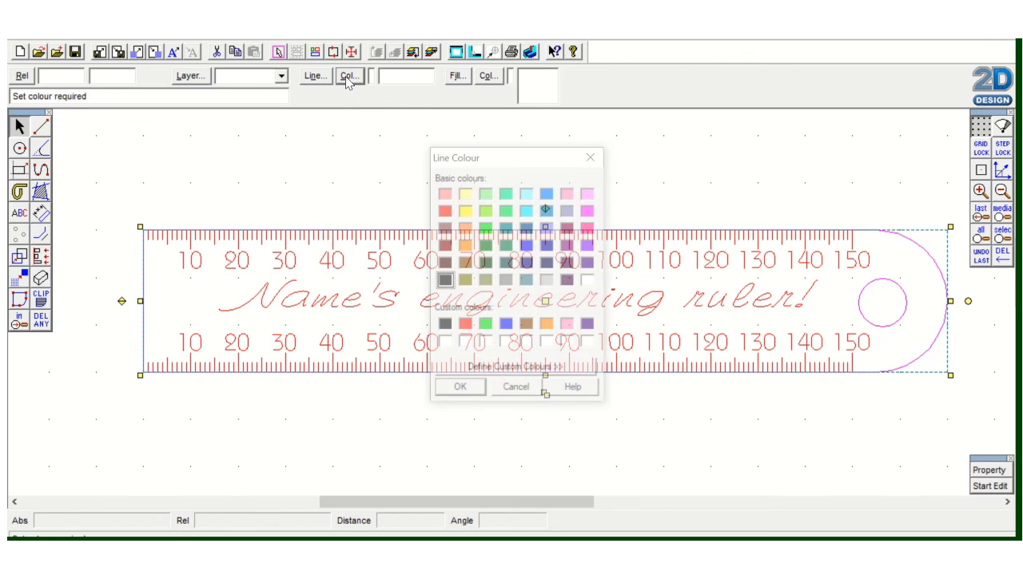
click(509, 326)
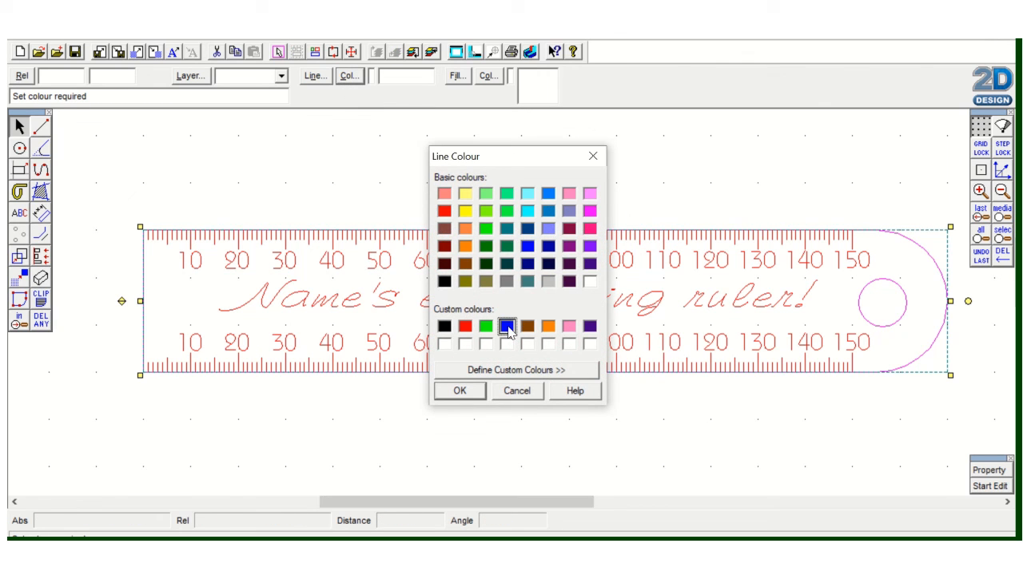
click(462, 392)
click(402, 187)
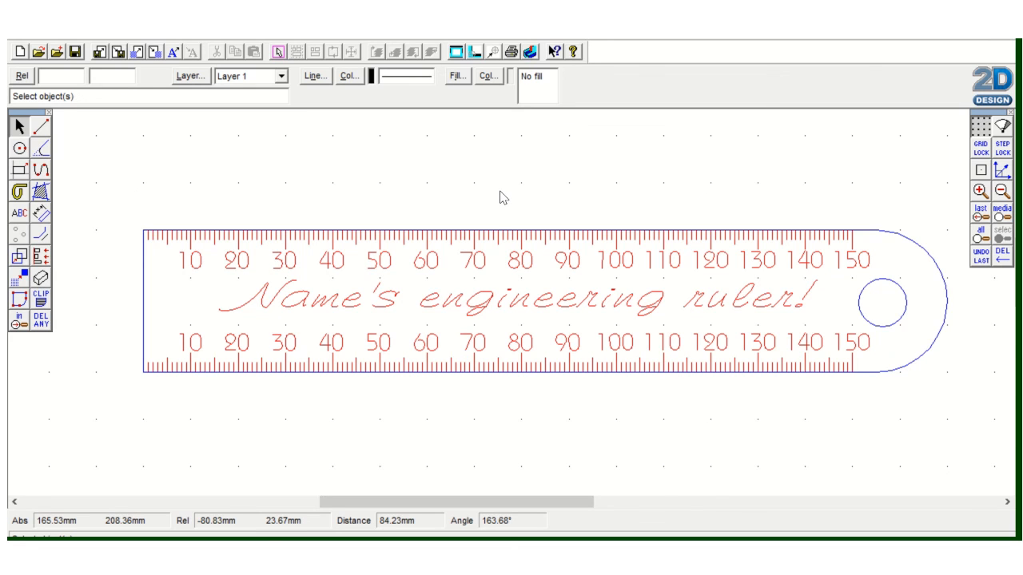
Step: Ungroup the red graduation marks, number labels and title text
click(473, 310)
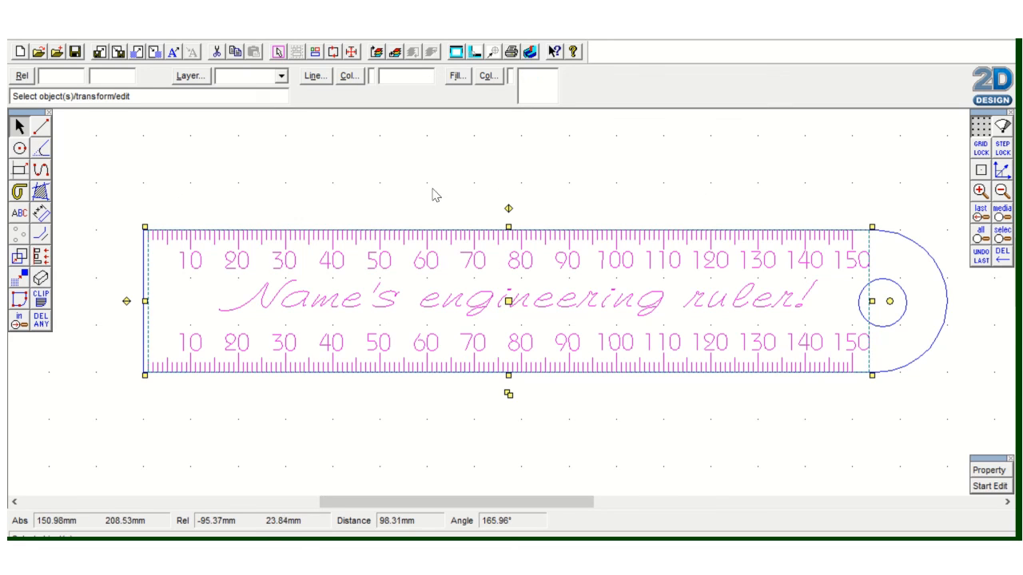
right_click(427, 166)
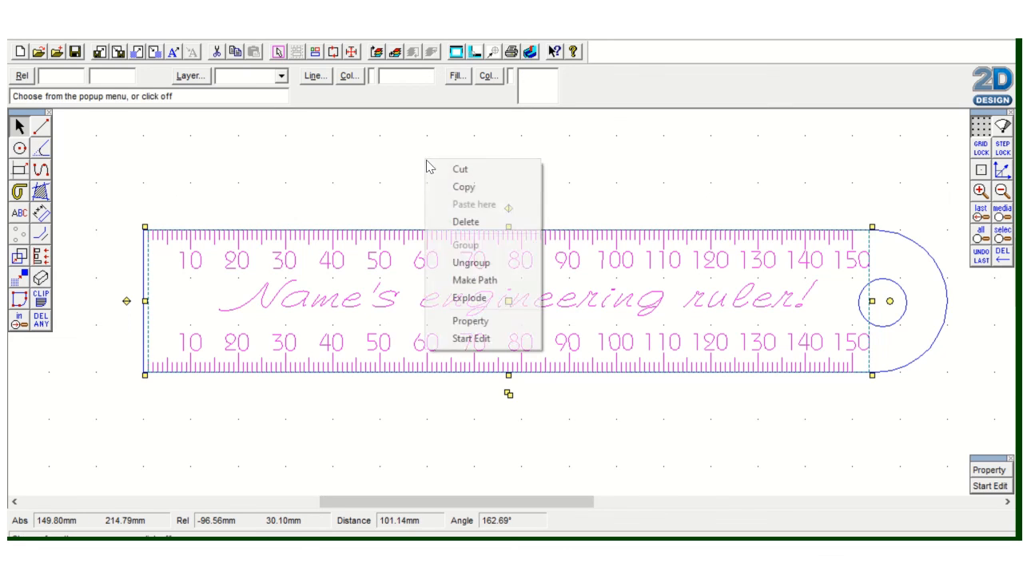
click(472, 263)
Step: Check the ungrouped markings by individually selecting the title text and the upper-row numbers 40 to 80
click(368, 310)
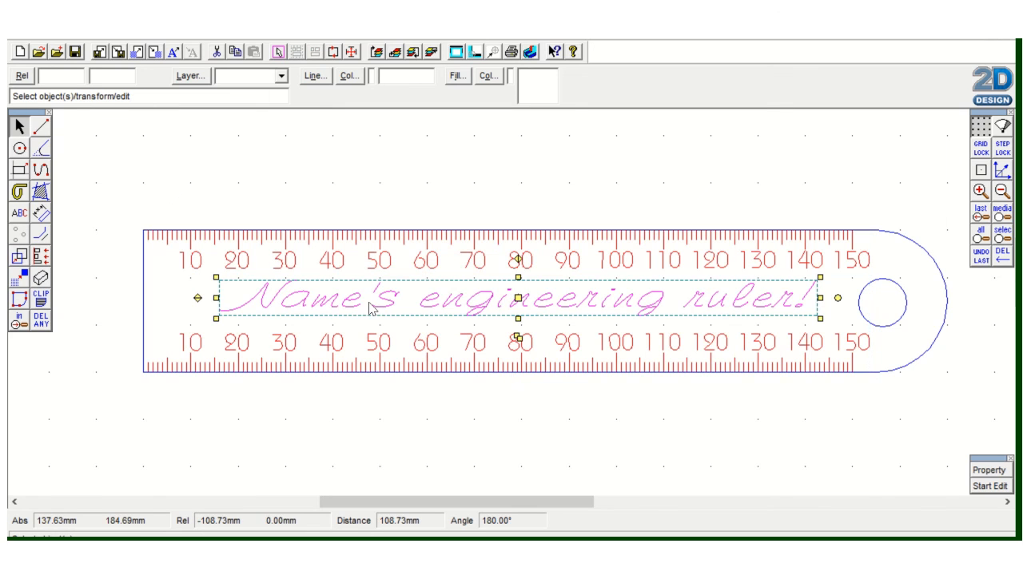
click(334, 266)
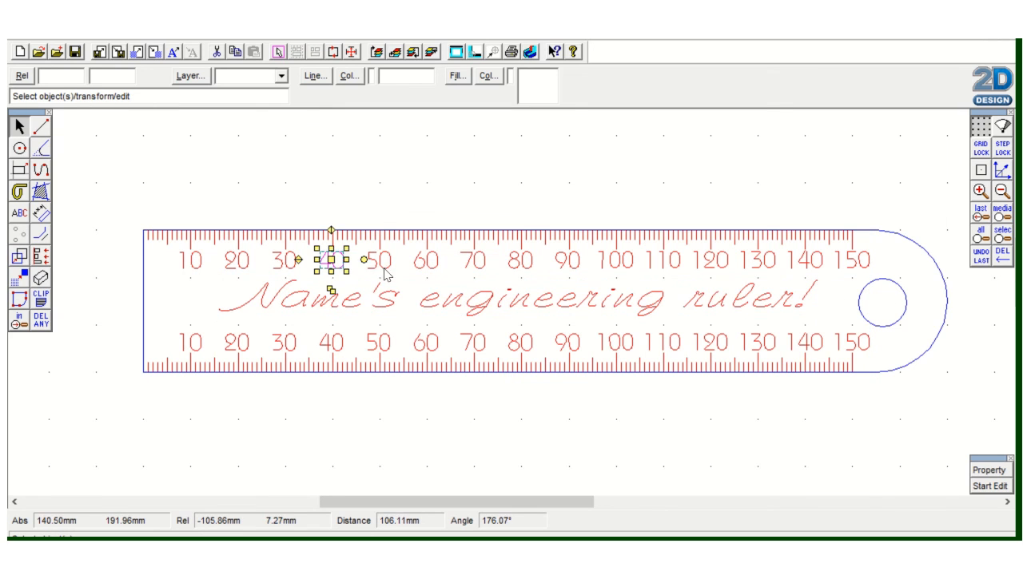
click(380, 265)
click(438, 270)
click(484, 270)
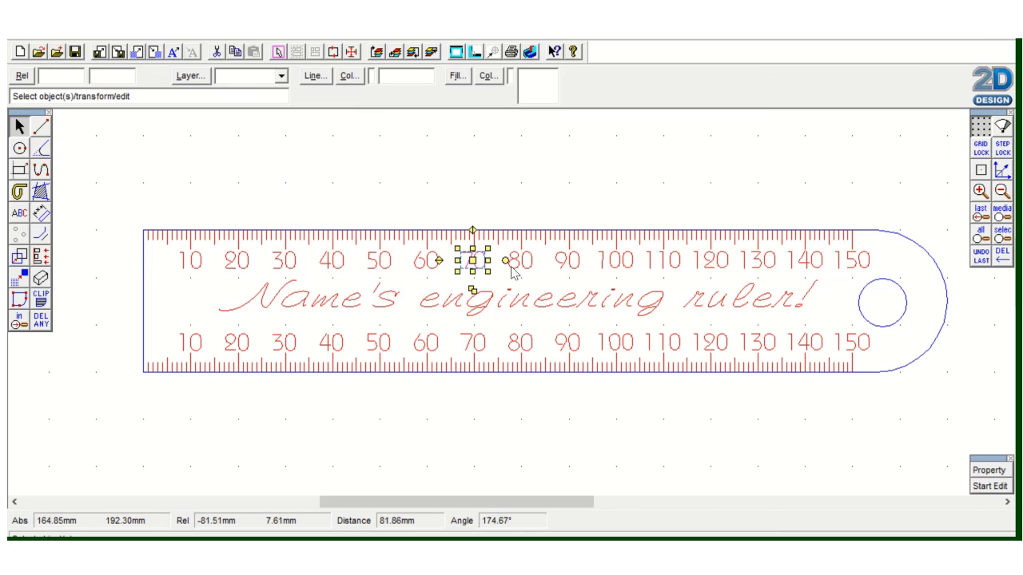
click(532, 273)
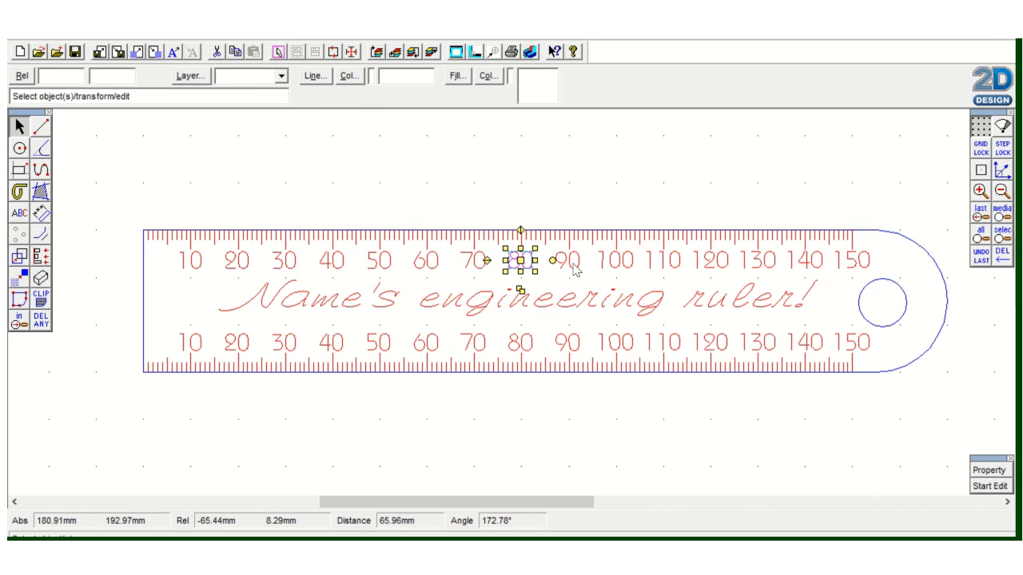